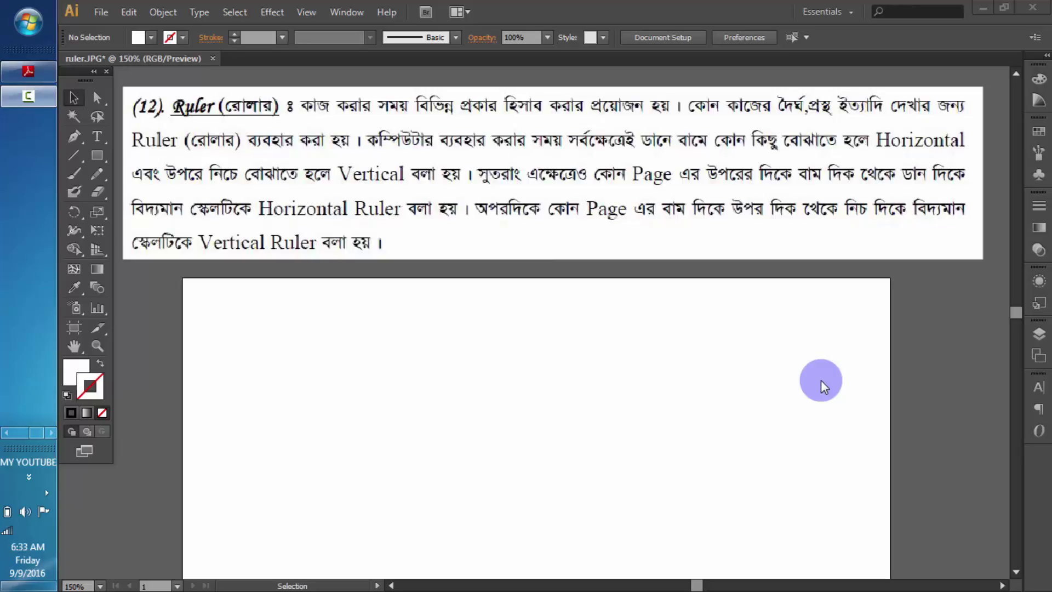
Open the View menu to reach its Rulers submenu
click(743, 372)
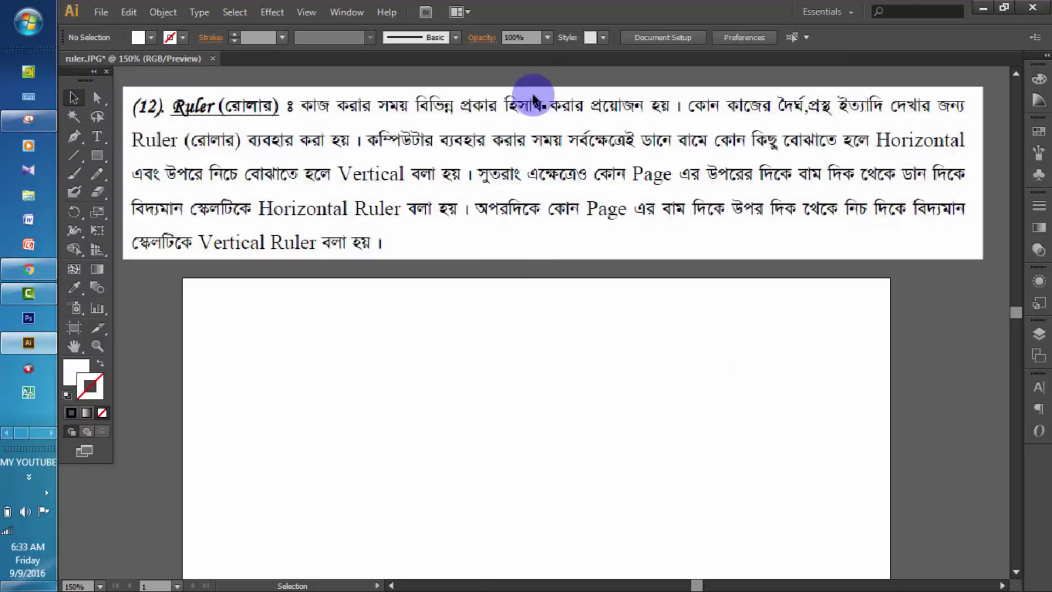
click(468, 82)
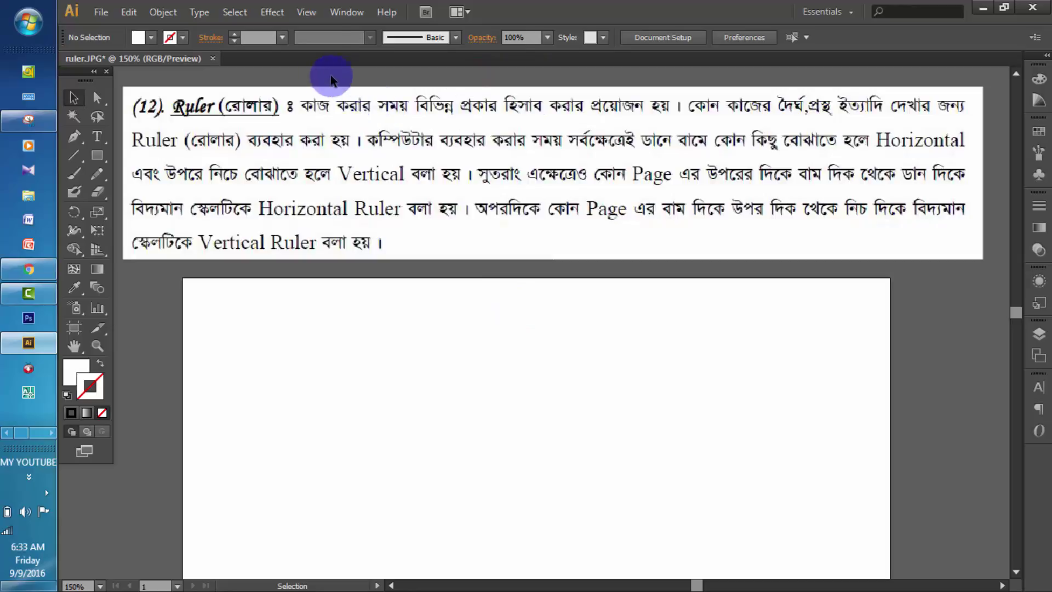
click(306, 13)
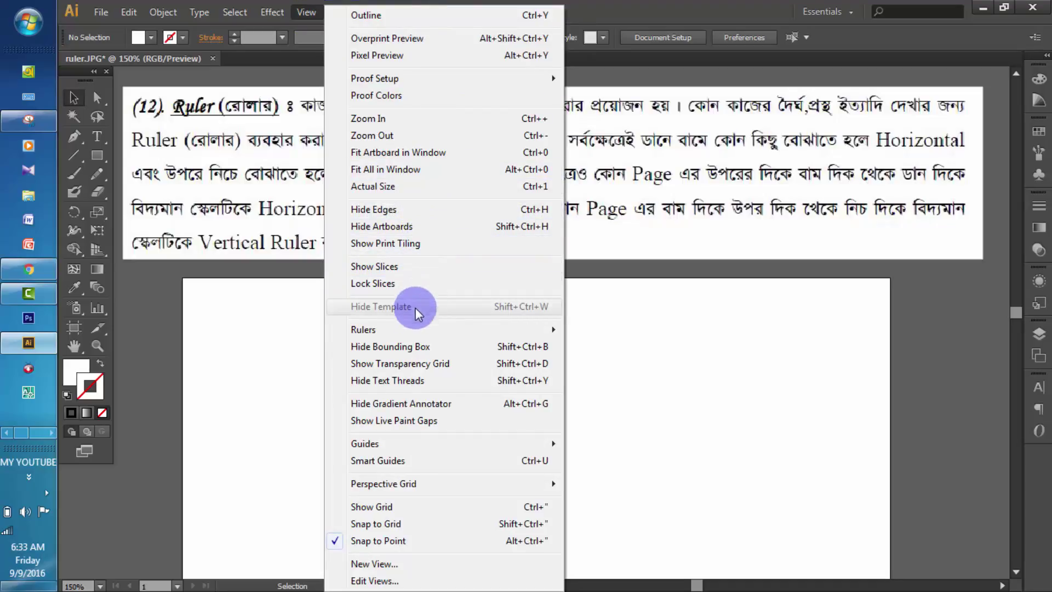
mouse_move(363, 330)
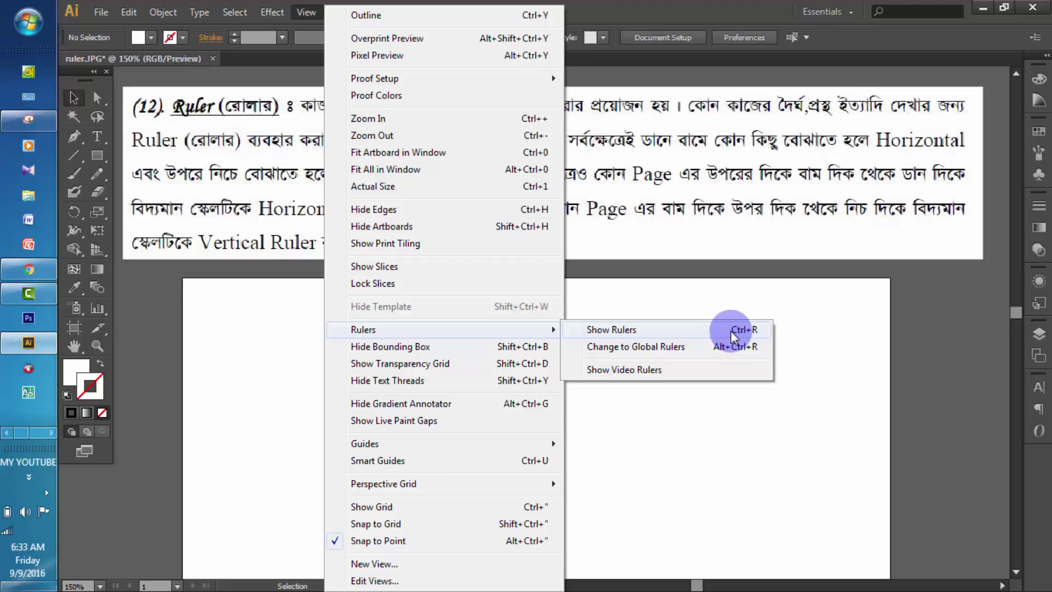
Turn on Show Rulers so rulers frame the ruler.JPG document
click(747, 332)
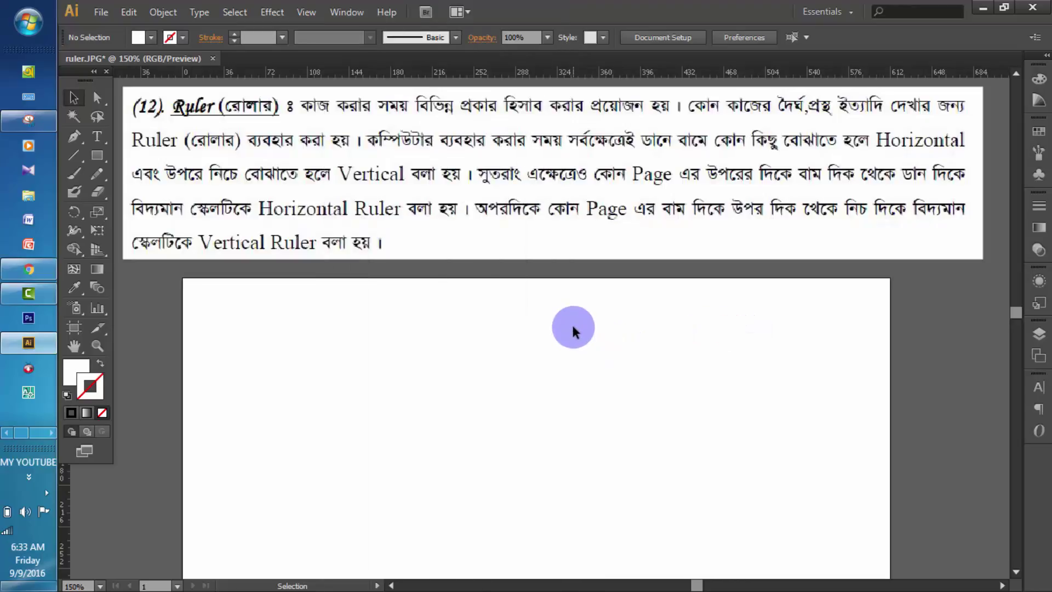
click(305, 13)
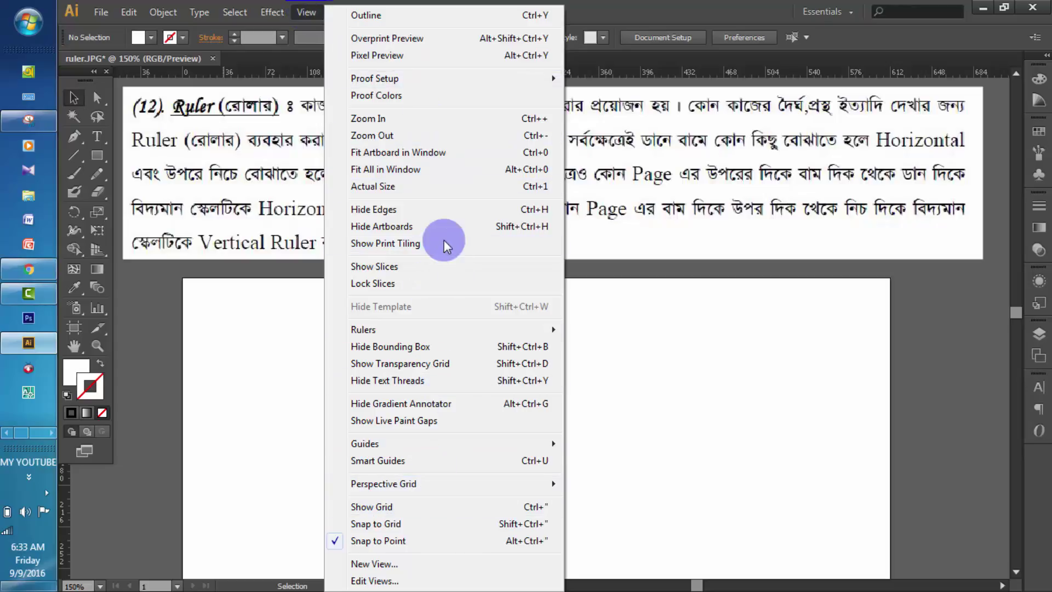
click(265, 412)
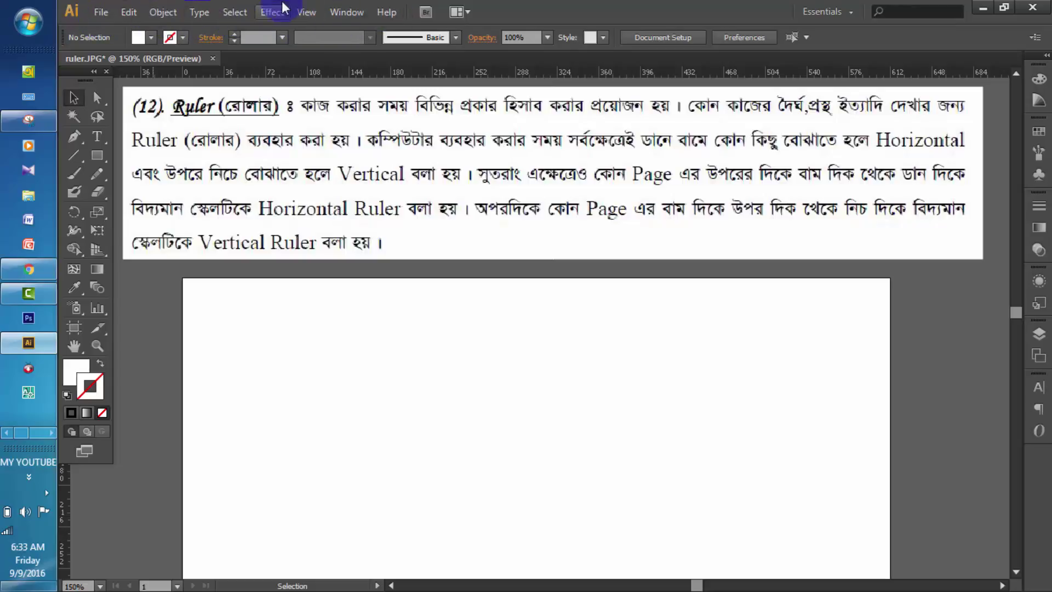
click(462, 385)
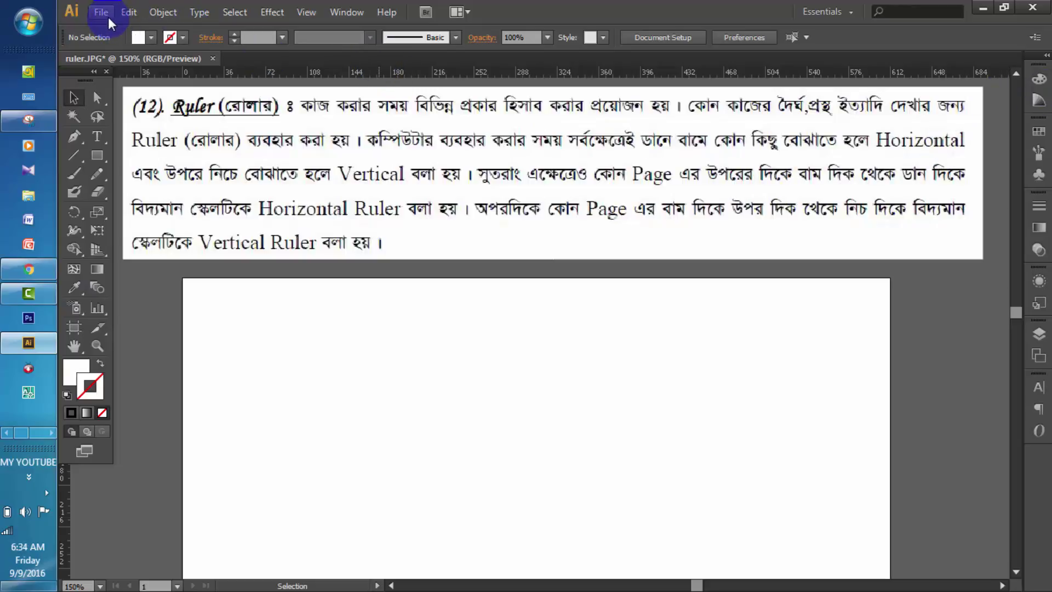
Hide and re-show the rulers several times with Ctrl+R
click(469, 362)
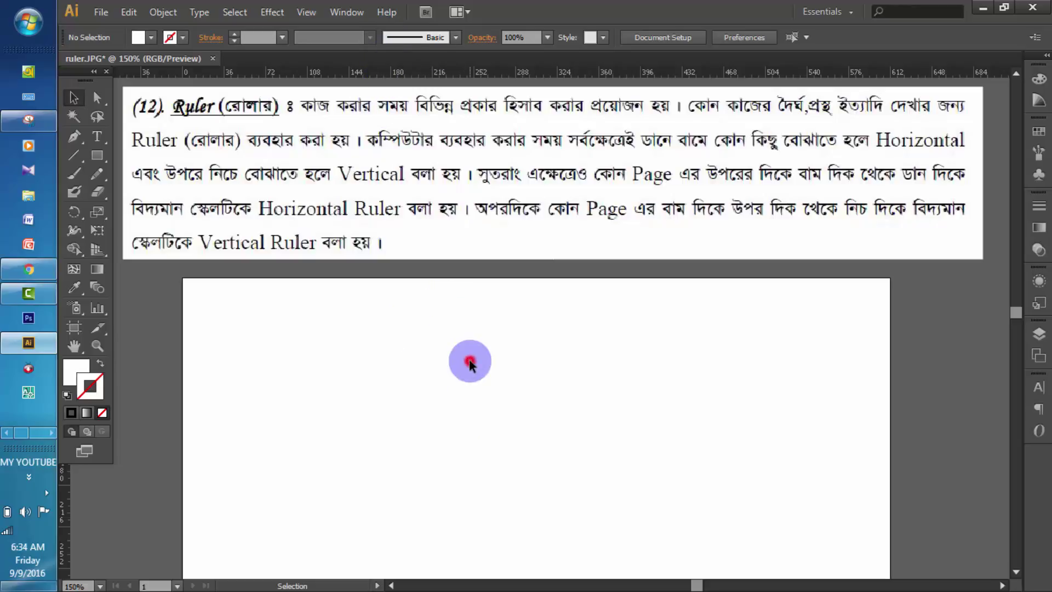
key(a)
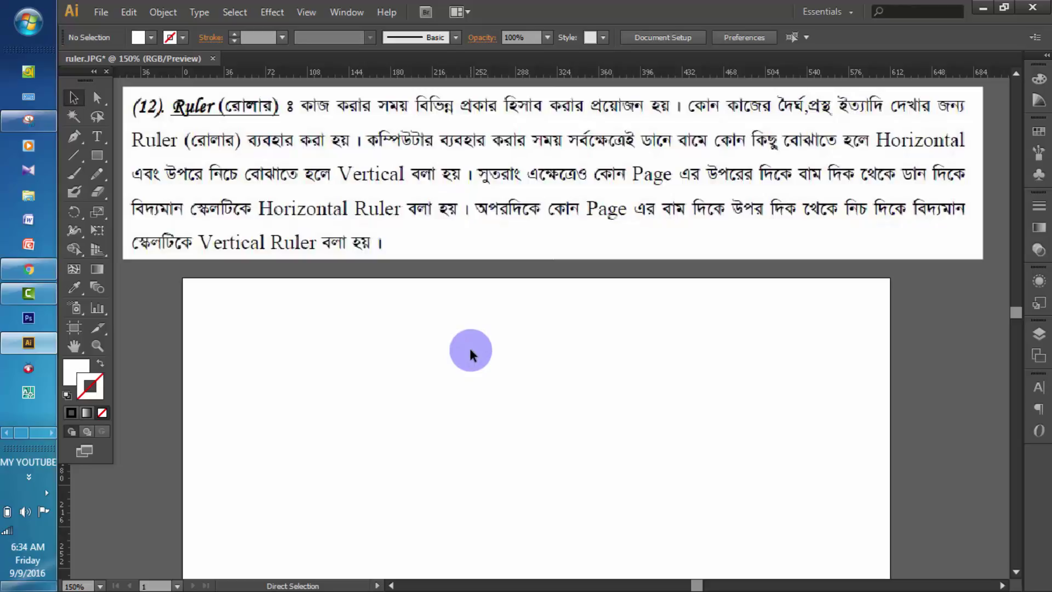
key(ctrl+r)
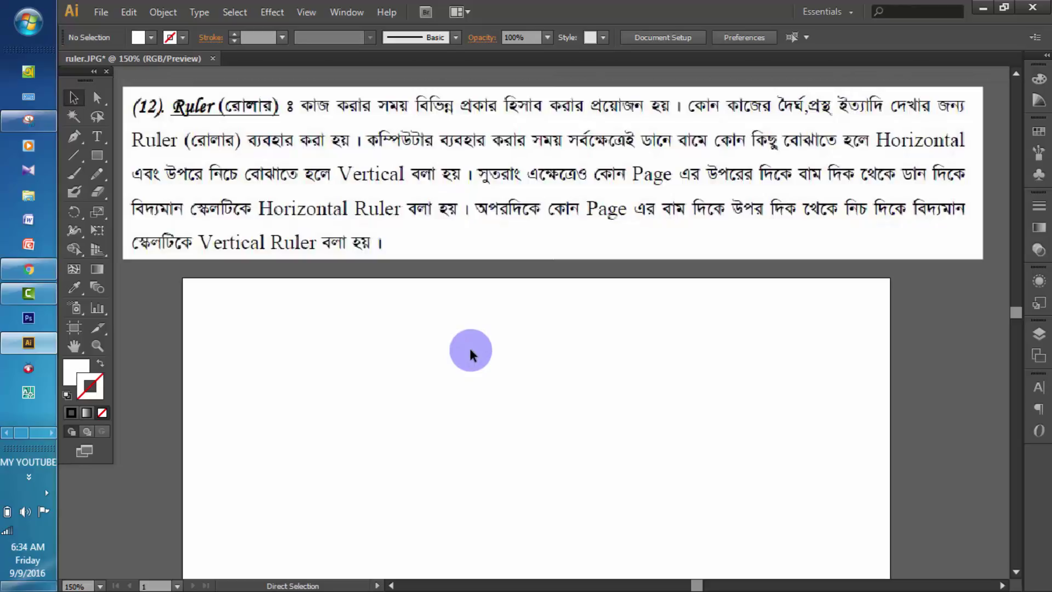
key(ctrl+r)
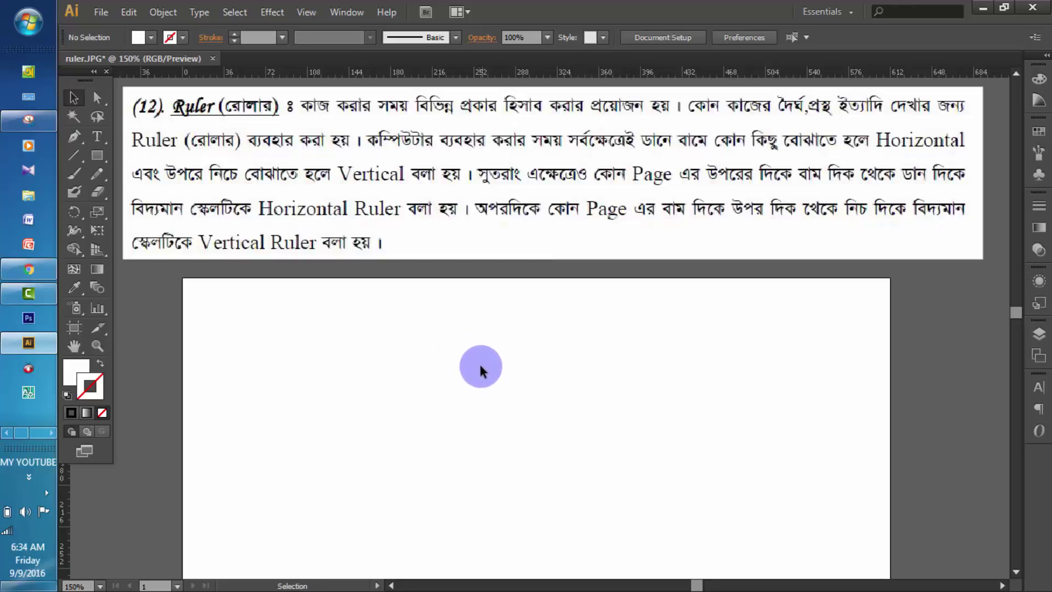
click(478, 371)
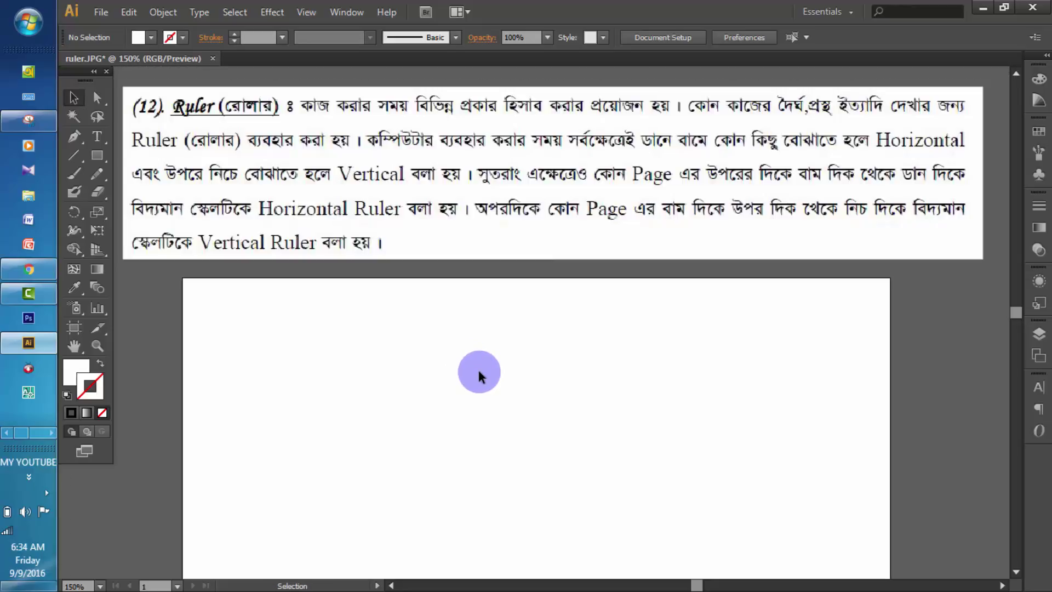
key(ctrl+r)
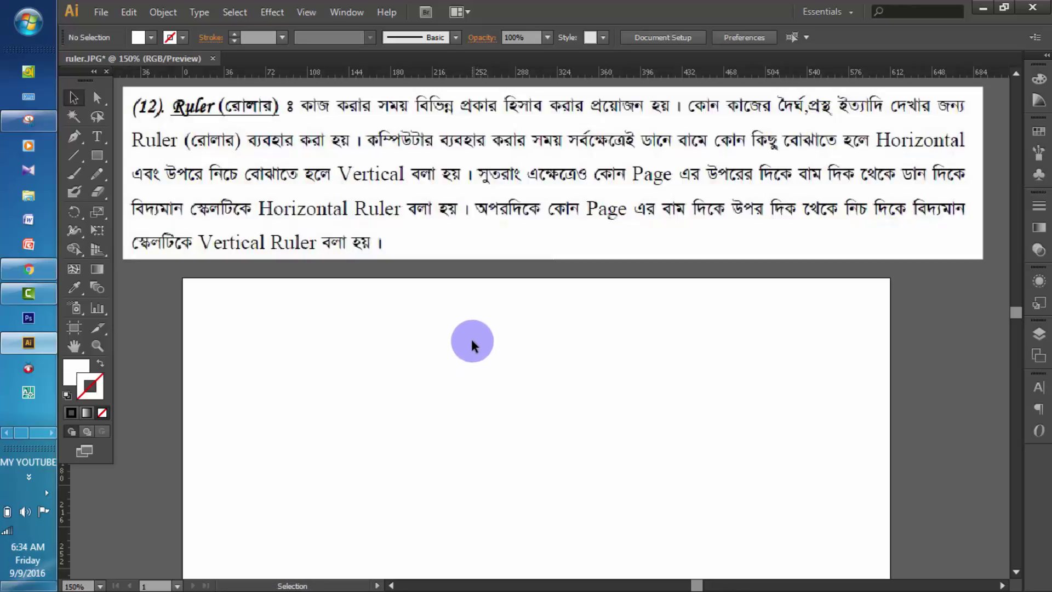
Toggle rulers off and on through View > Rulers, leaving them visible, then open the Window menu
click(306, 12)
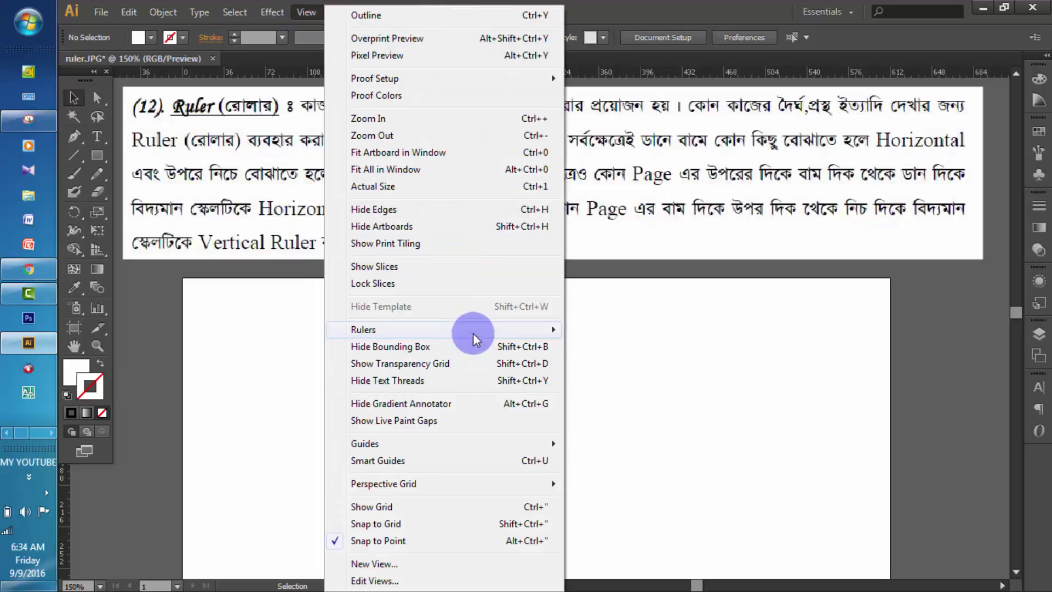
click(622, 330)
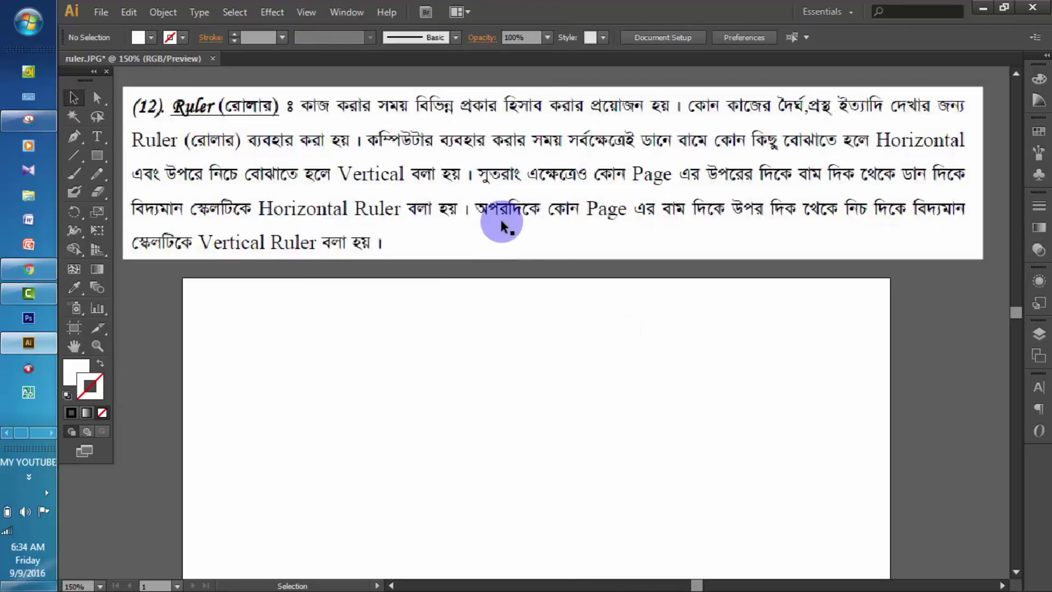
click(304, 13)
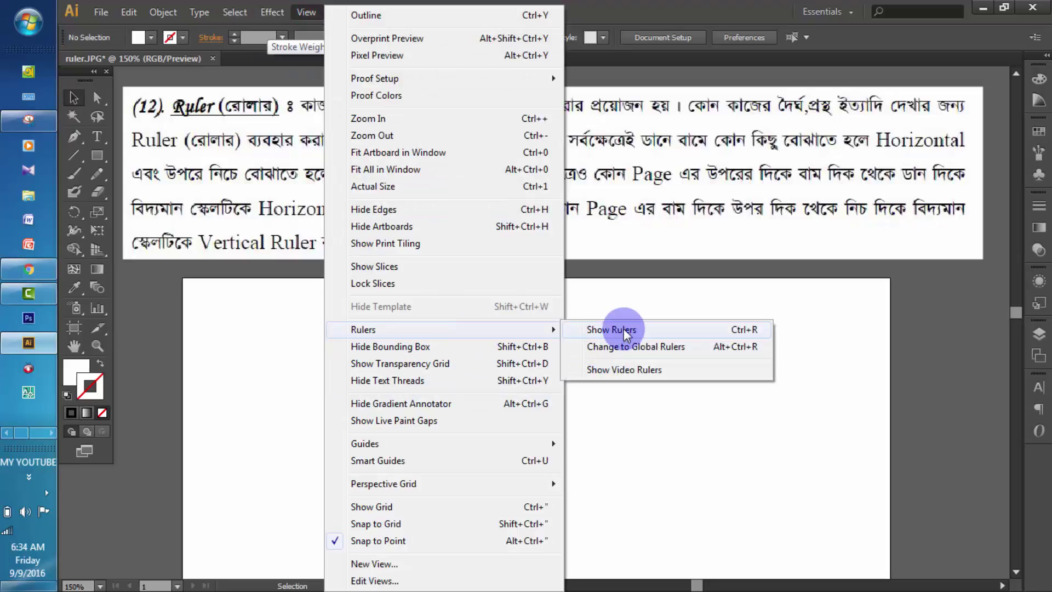
mouse_move(363, 330)
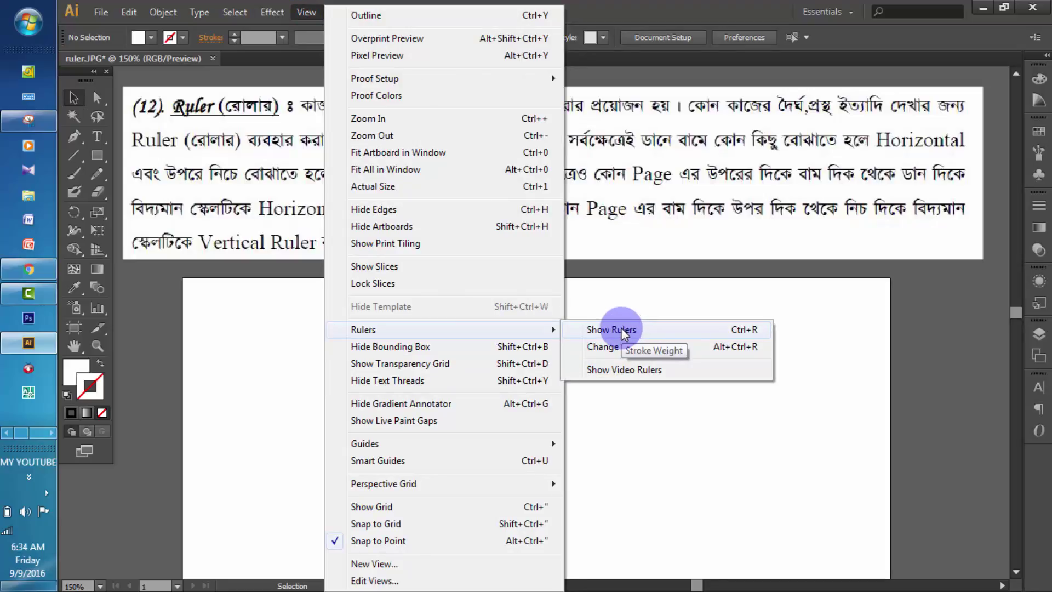
click(625, 332)
click(306, 12)
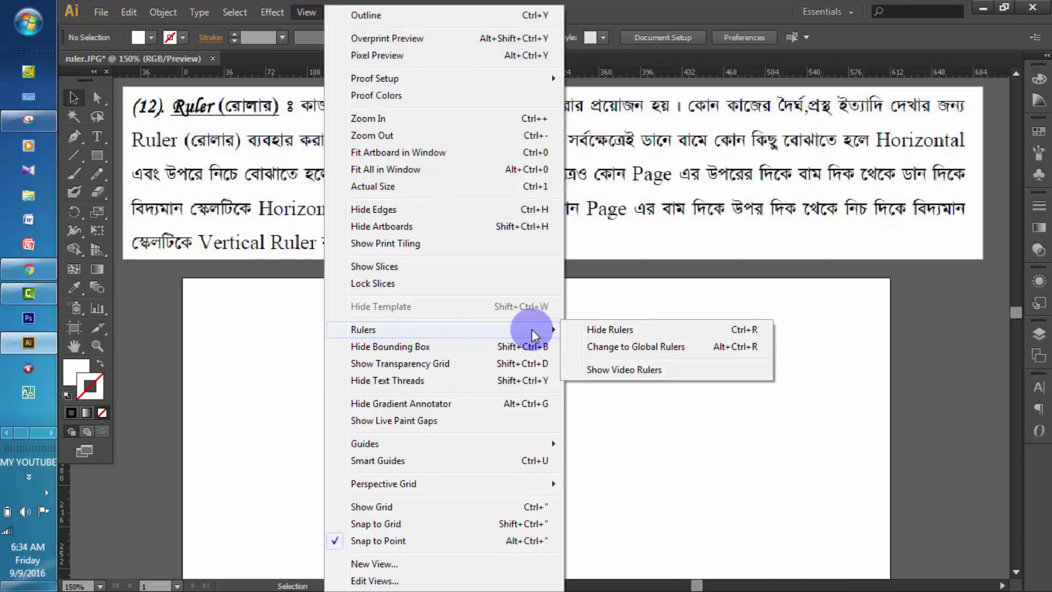
click(603, 330)
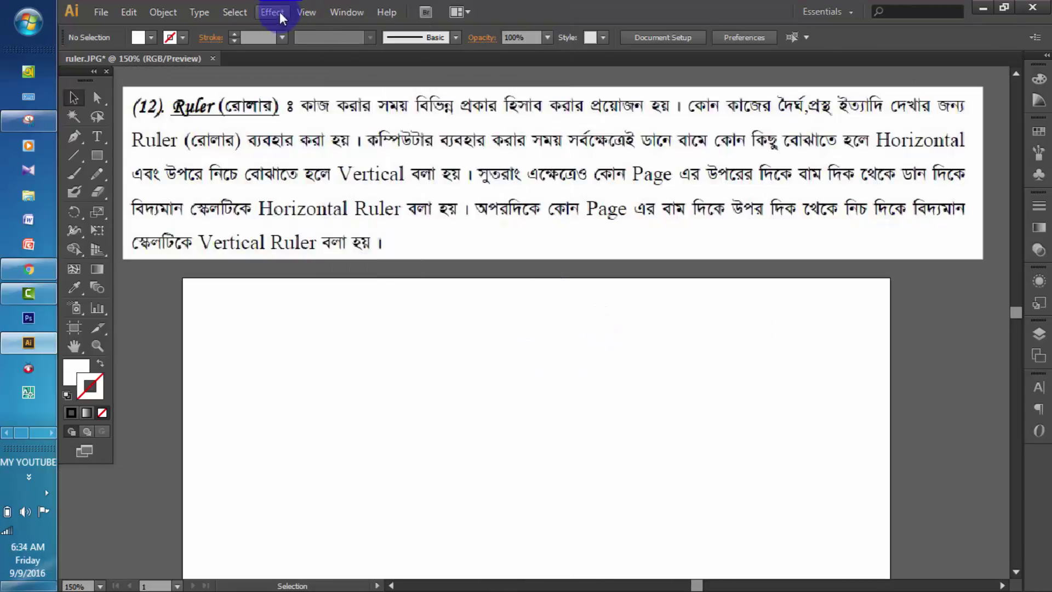
click(305, 12)
mouse_move(443, 329)
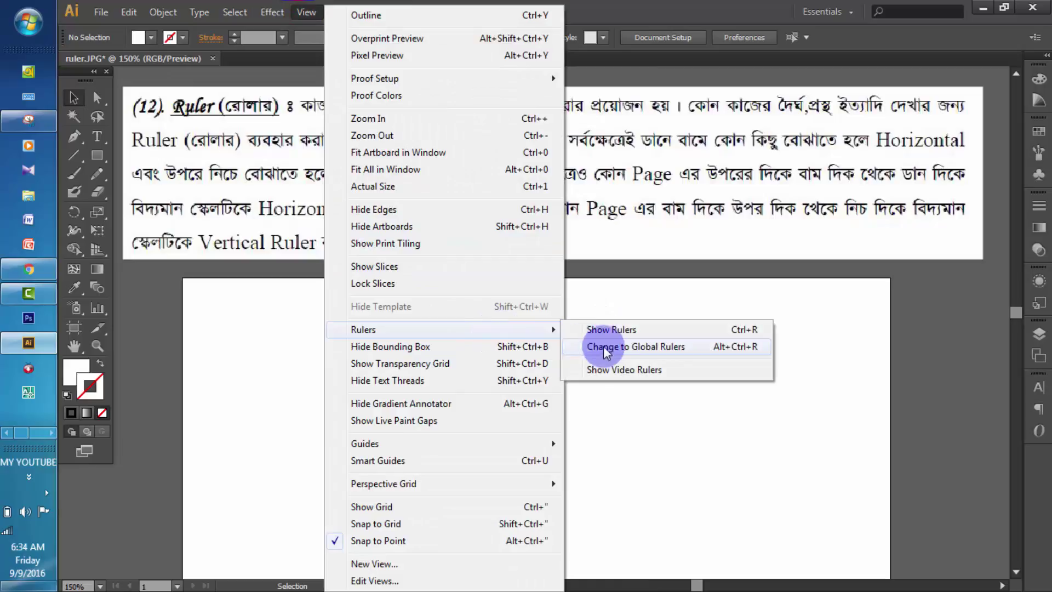
click(604, 330)
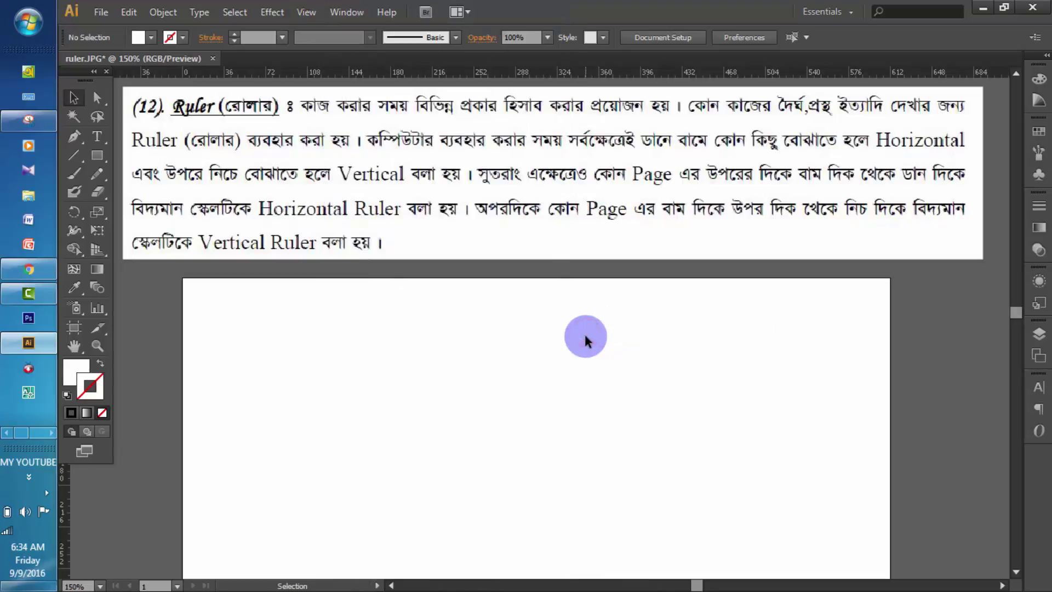
click(347, 12)
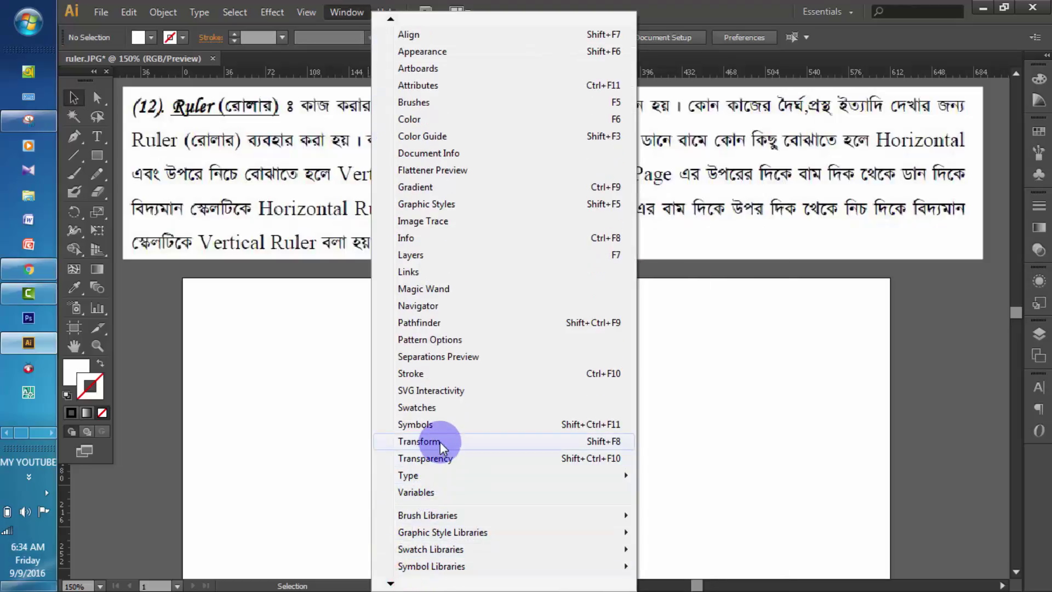
Open the Transform panel and draw a rectangle near the artboard's centre
click(438, 442)
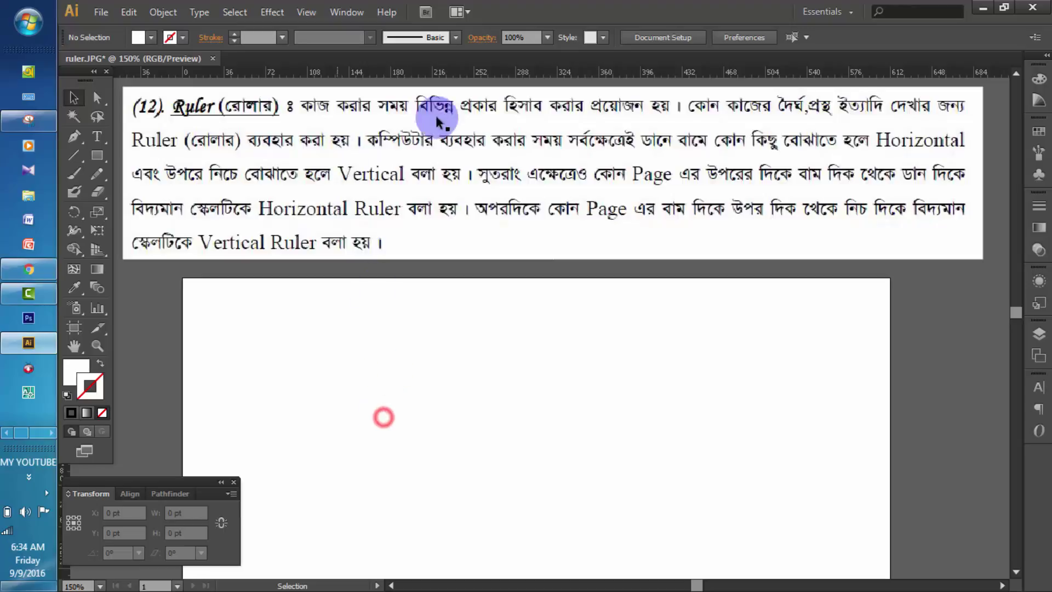
click(97, 155)
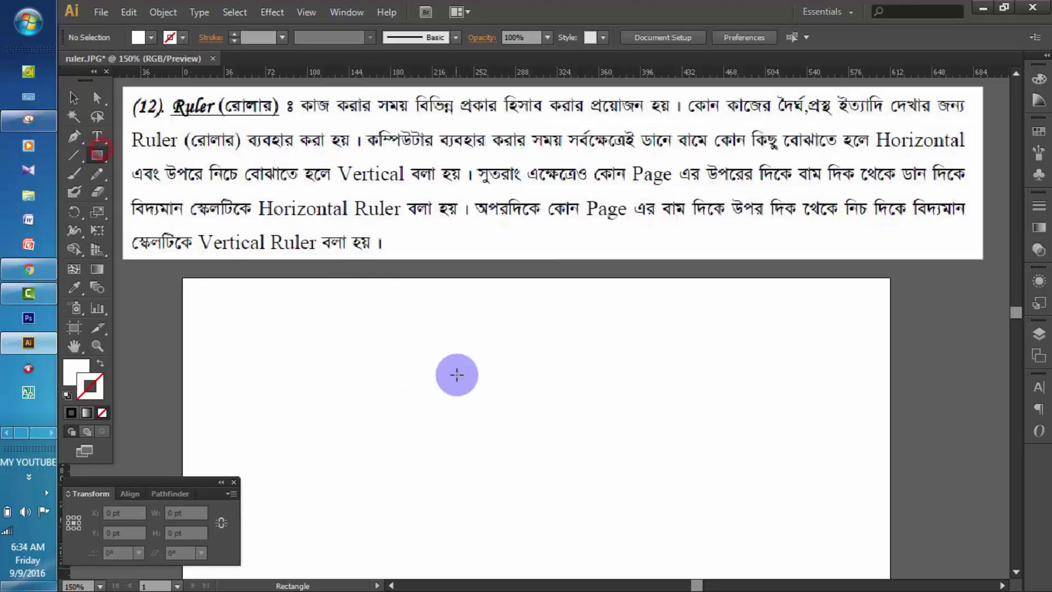
drag(469, 353, 641, 488)
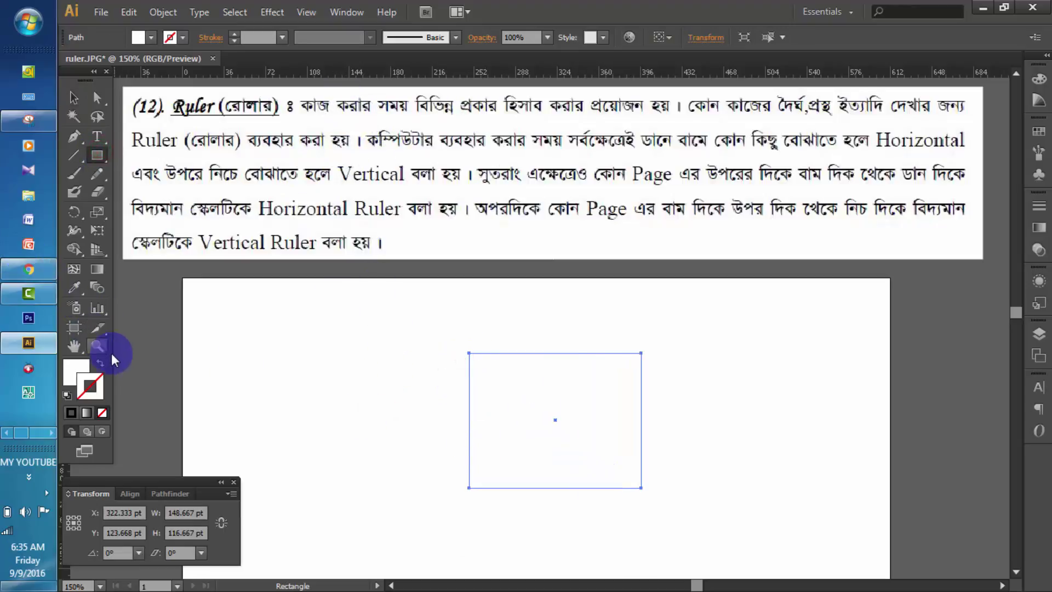
Make the rectangle solid red with no outline
click(100, 362)
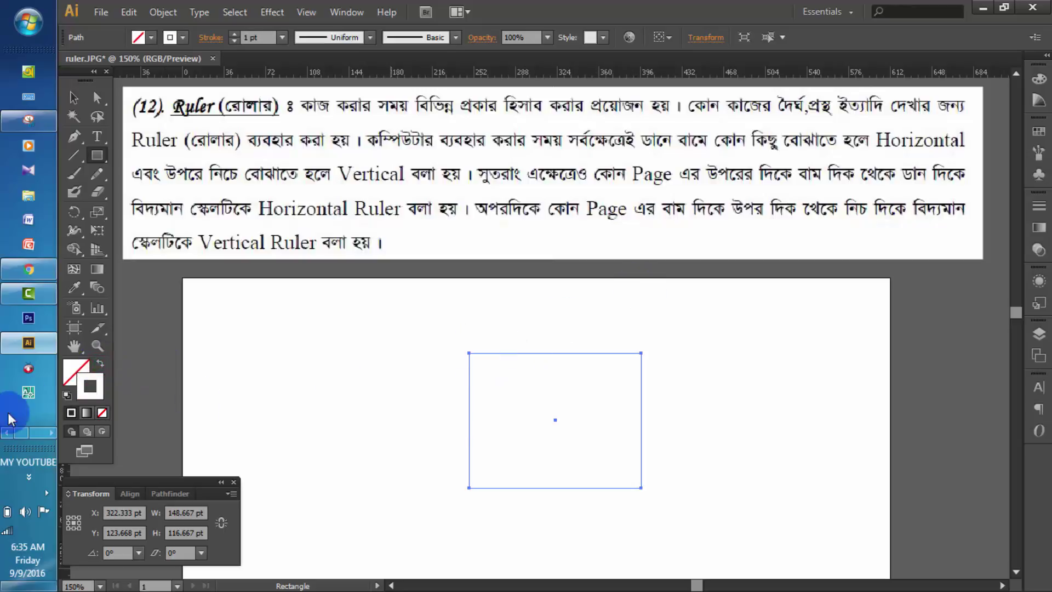
double_click(90, 386)
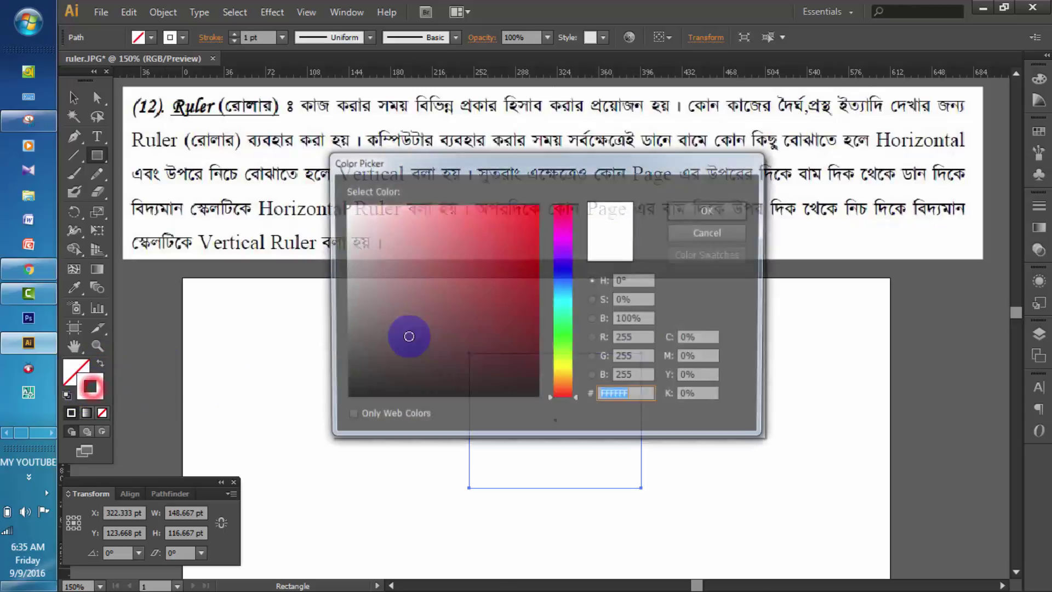
drag(409, 336, 539, 212)
click(706, 211)
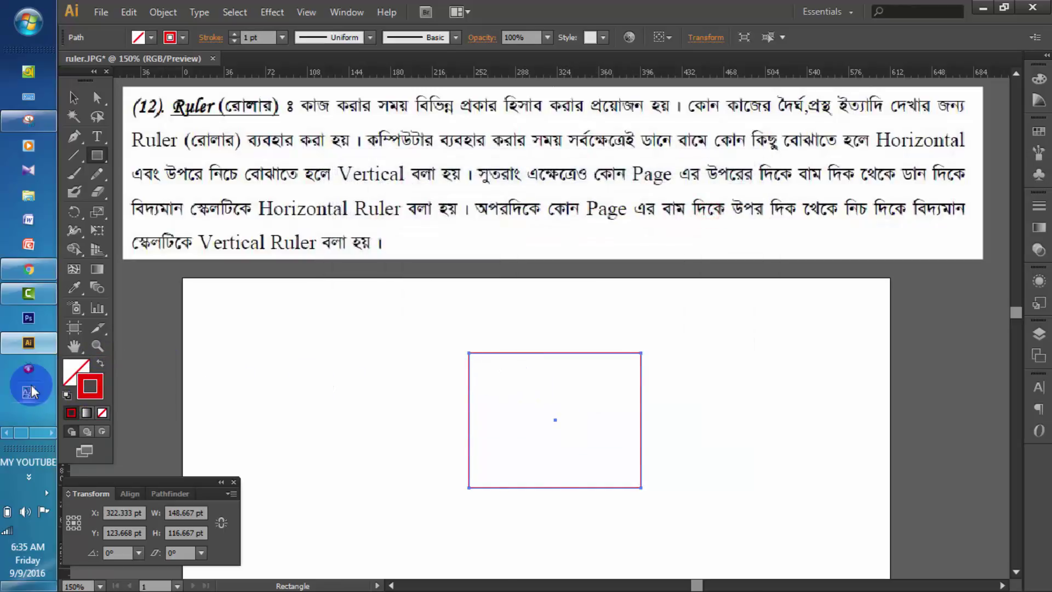
click(100, 362)
Reselect the red rectangle and check its 148.667 by 116.667 pt size
click(75, 97)
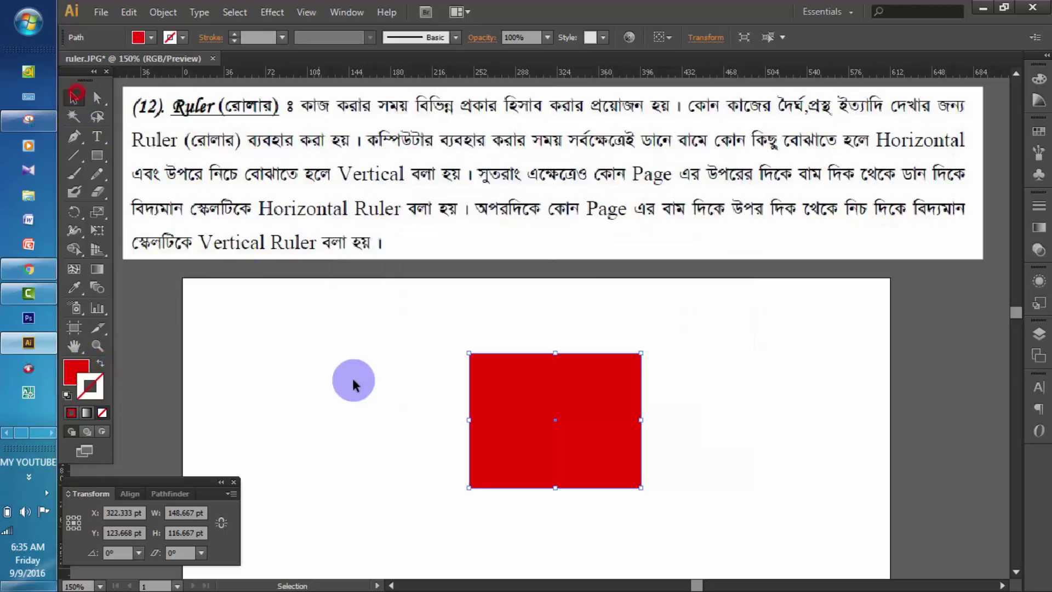
click(355, 385)
drag(418, 333, 515, 422)
click(181, 513)
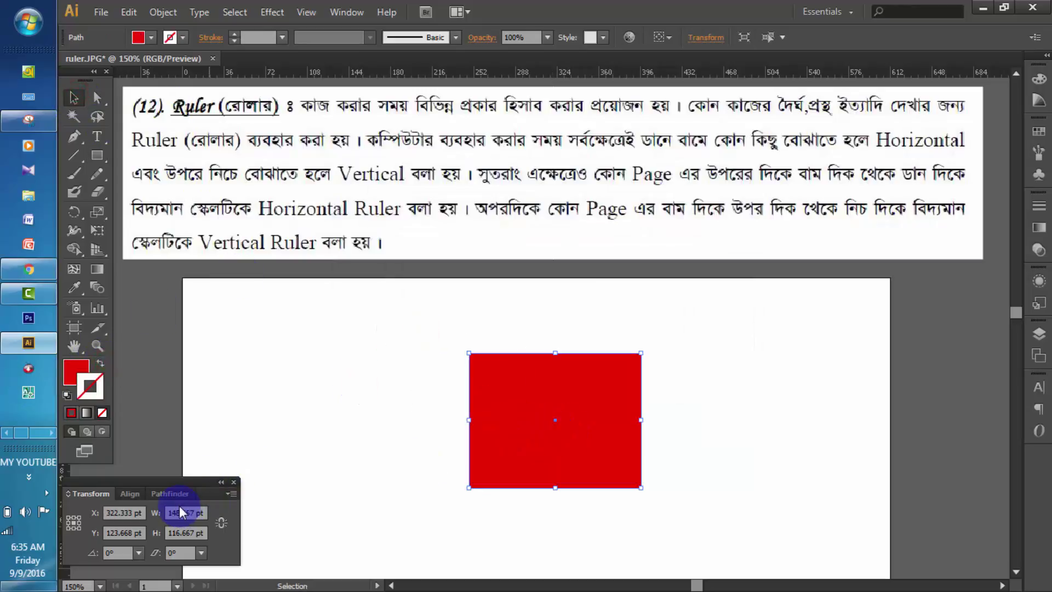
click(395, 399)
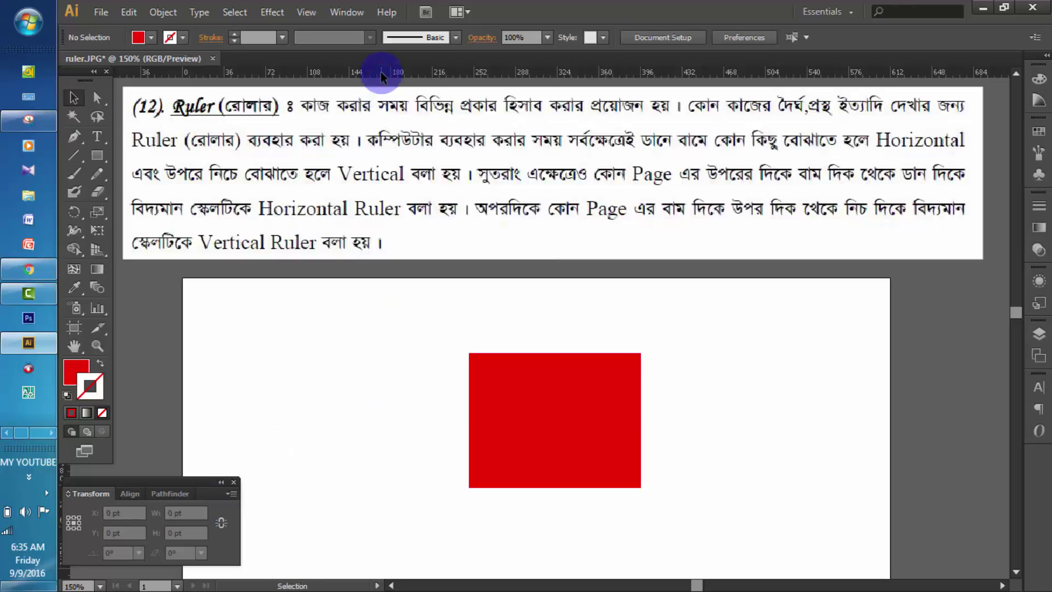
Set ruler units to inches, select the rectangle, and move the Transform panel beside the artboard
right_click(381, 72)
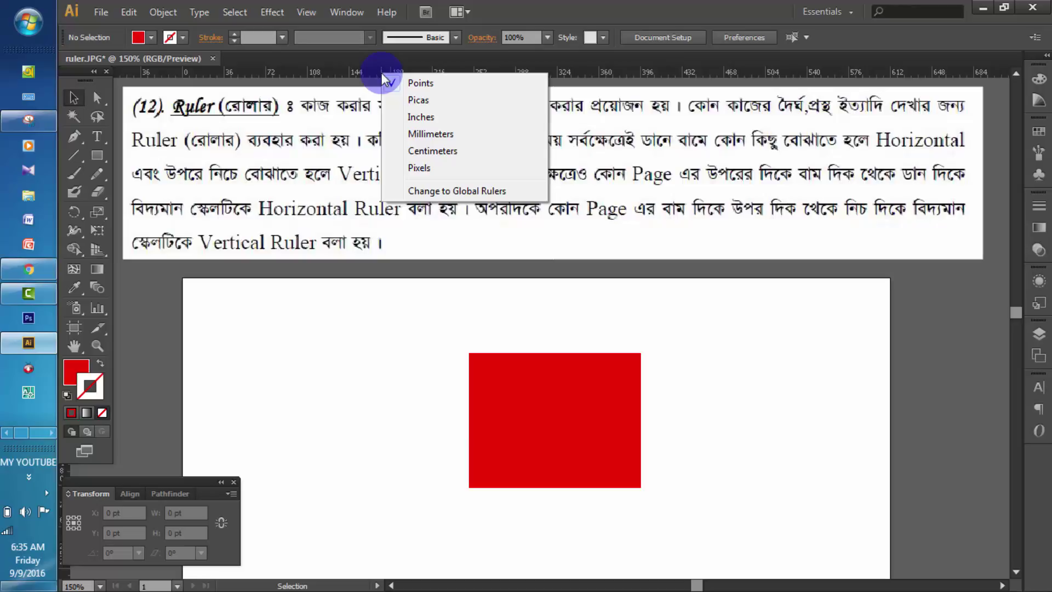
click(432, 117)
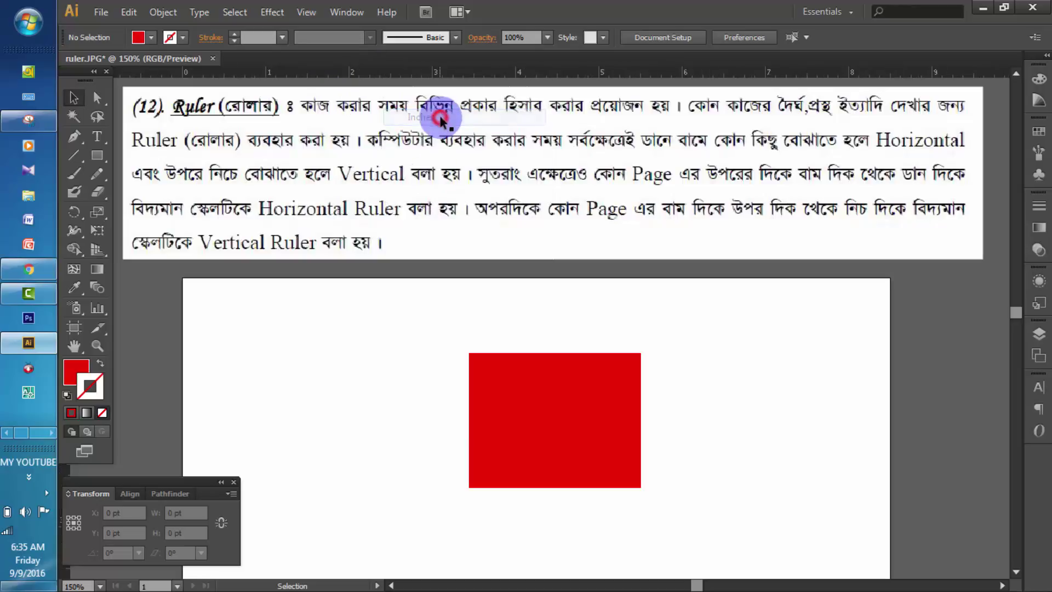
click(528, 416)
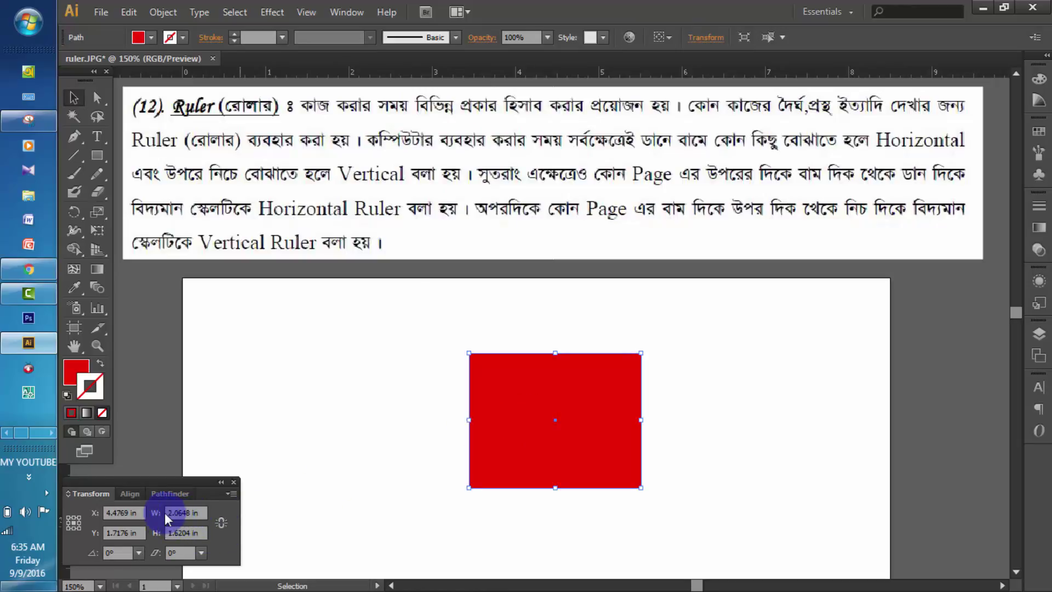
drag(201, 489, 297, 358)
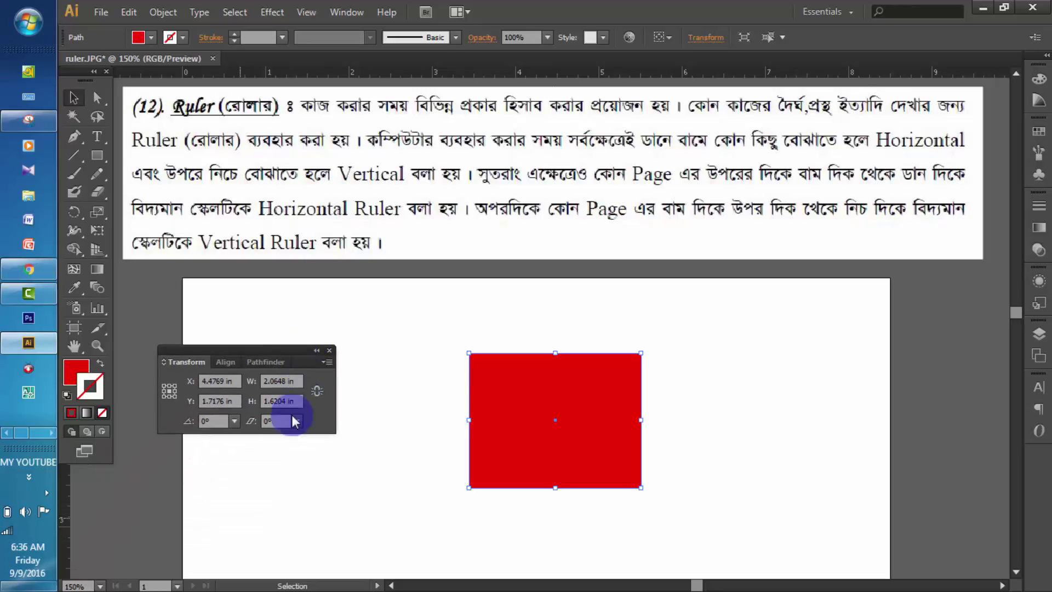
Drag the rectangle's right and top edges inward until it measures 1.0556 by 1.5093 in
click(276, 381)
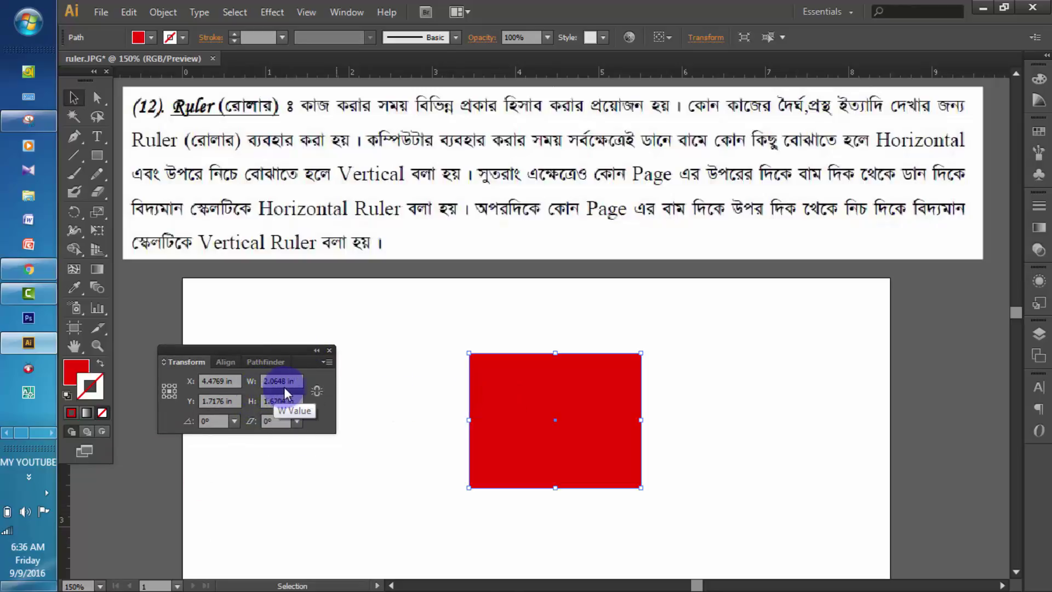
click(274, 401)
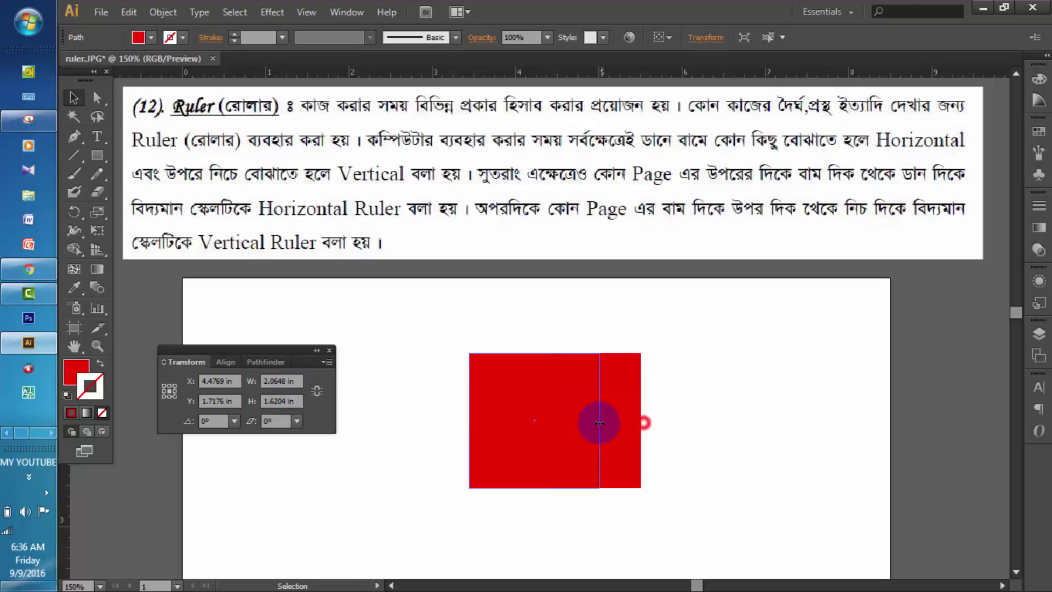
drag(643, 422, 589, 423)
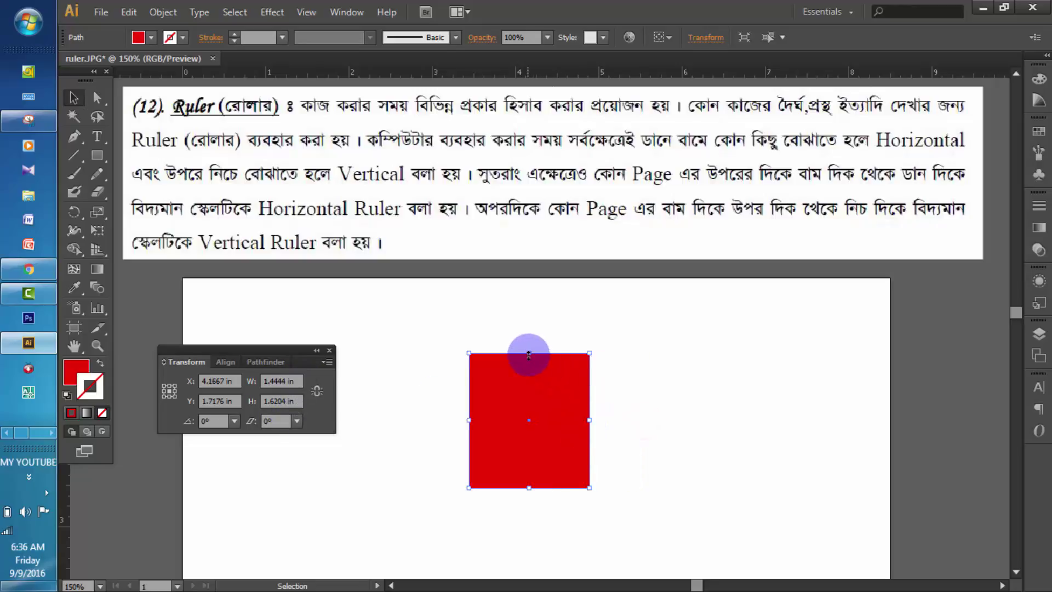
drag(529, 354, 529, 363)
drag(589, 423, 557, 422)
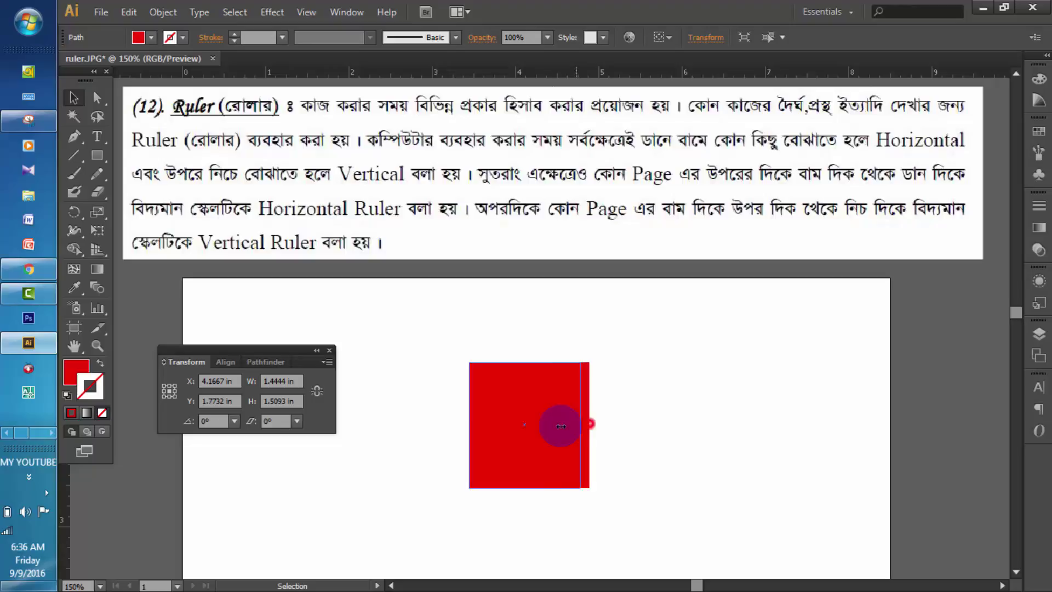
click(619, 406)
click(485, 417)
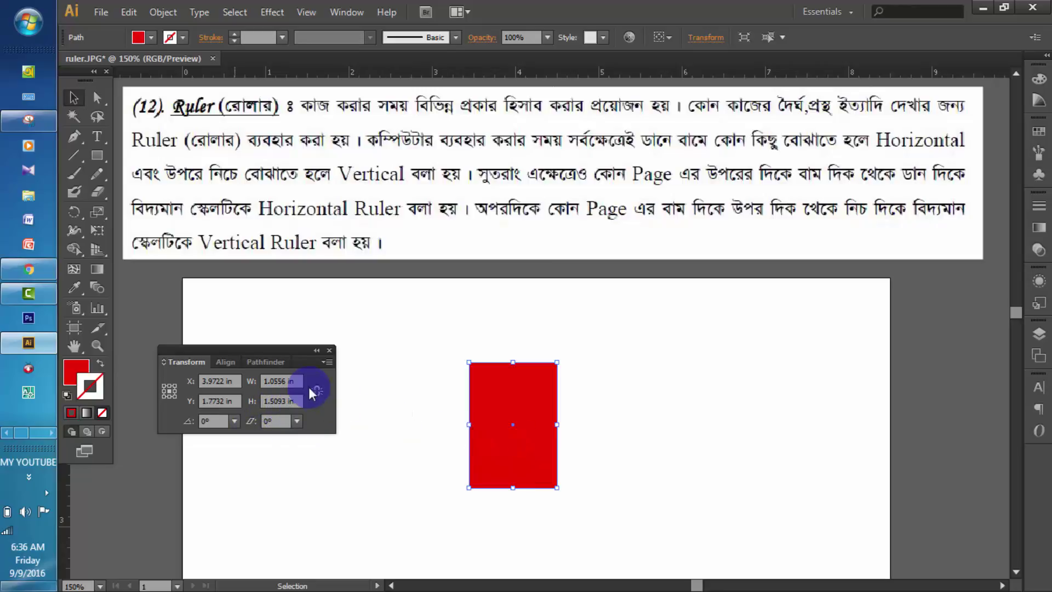
Switch ruler units to millimetres and check the rectangle's width and height
click(441, 366)
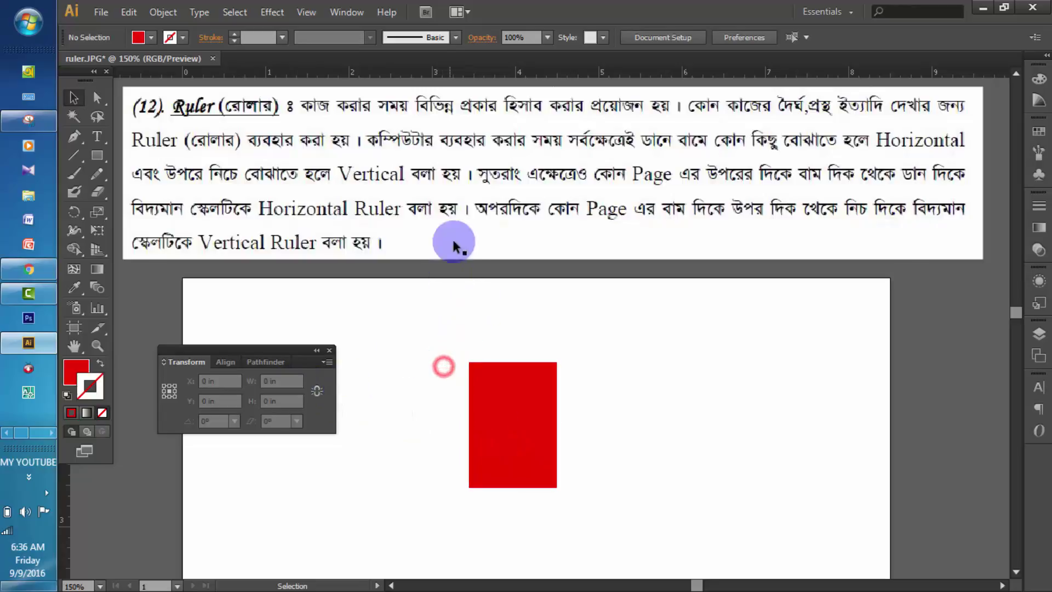
right_click(457, 73)
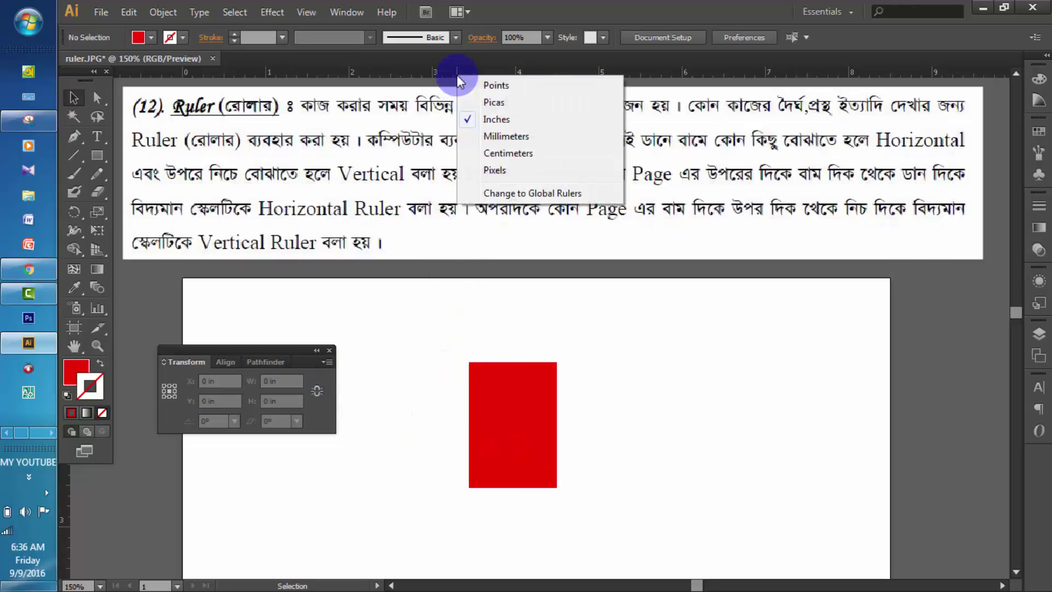
click(506, 137)
click(434, 324)
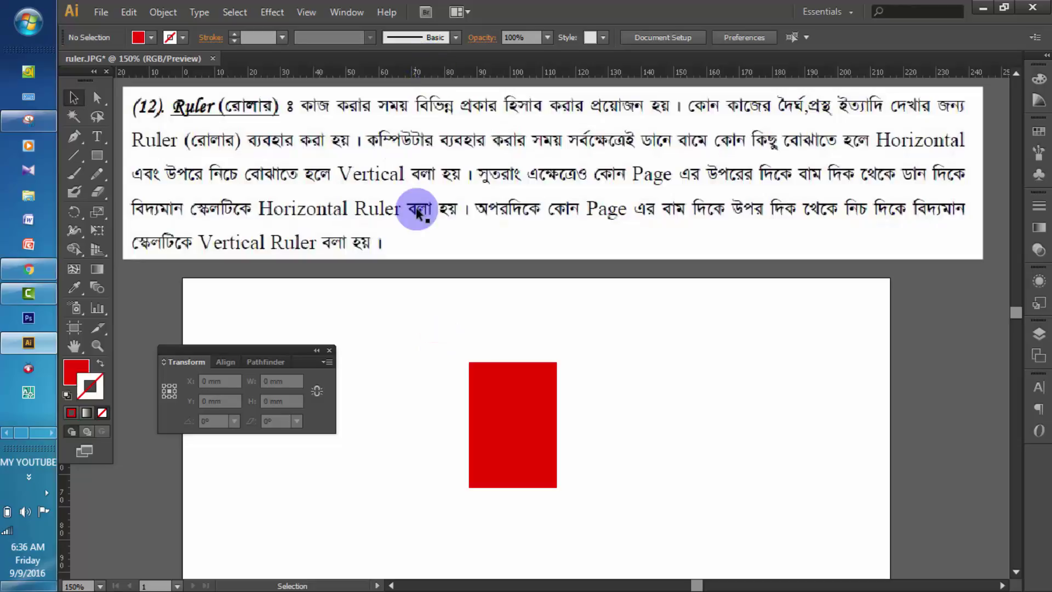
click(489, 366)
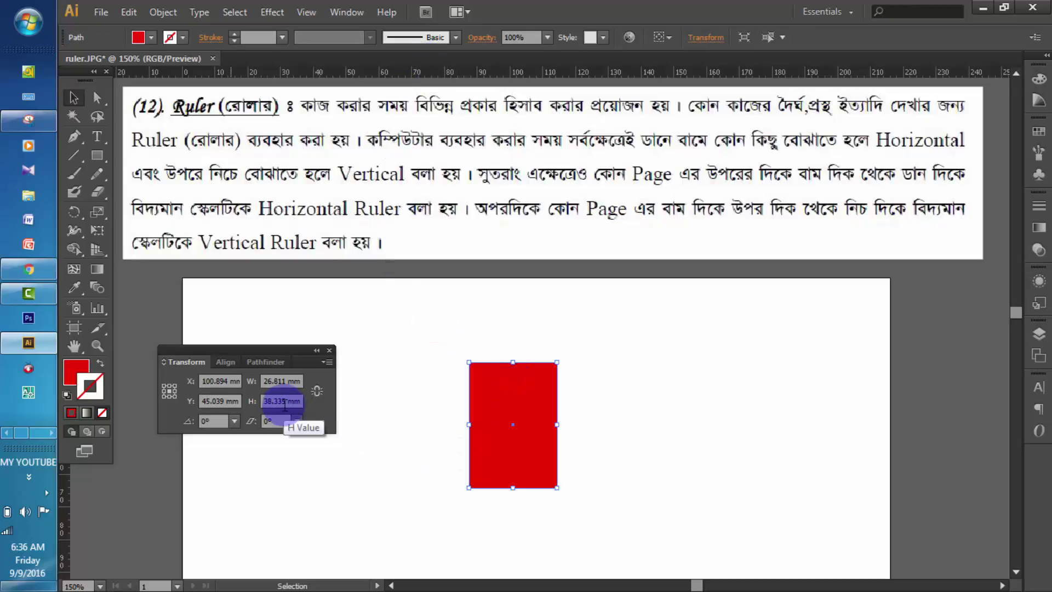
click(300, 382)
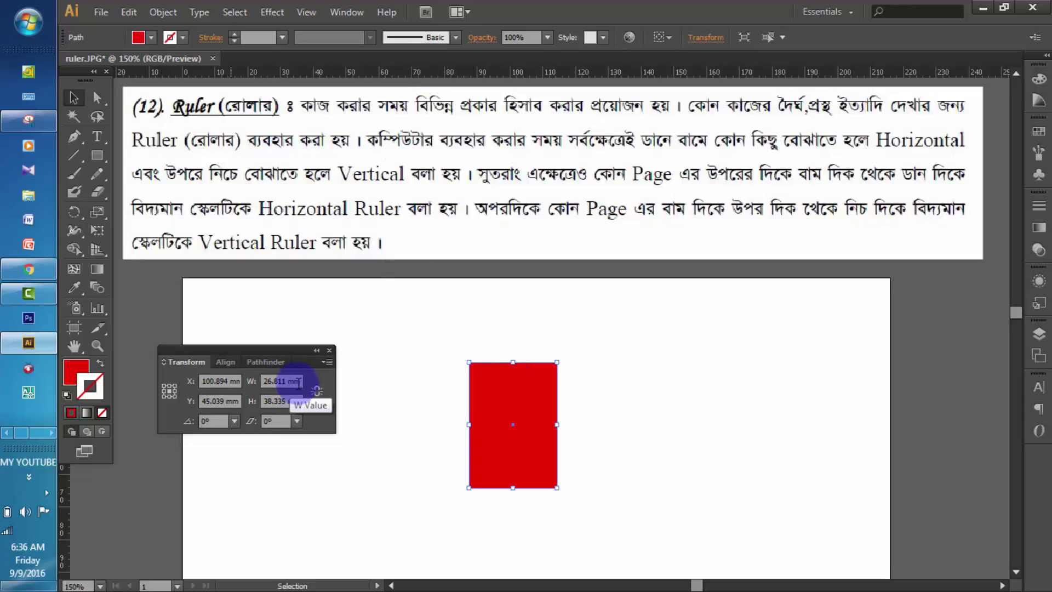
click(521, 103)
Switch units to centimetres, then back to inches, and reselect the rectangle
right_click(515, 72)
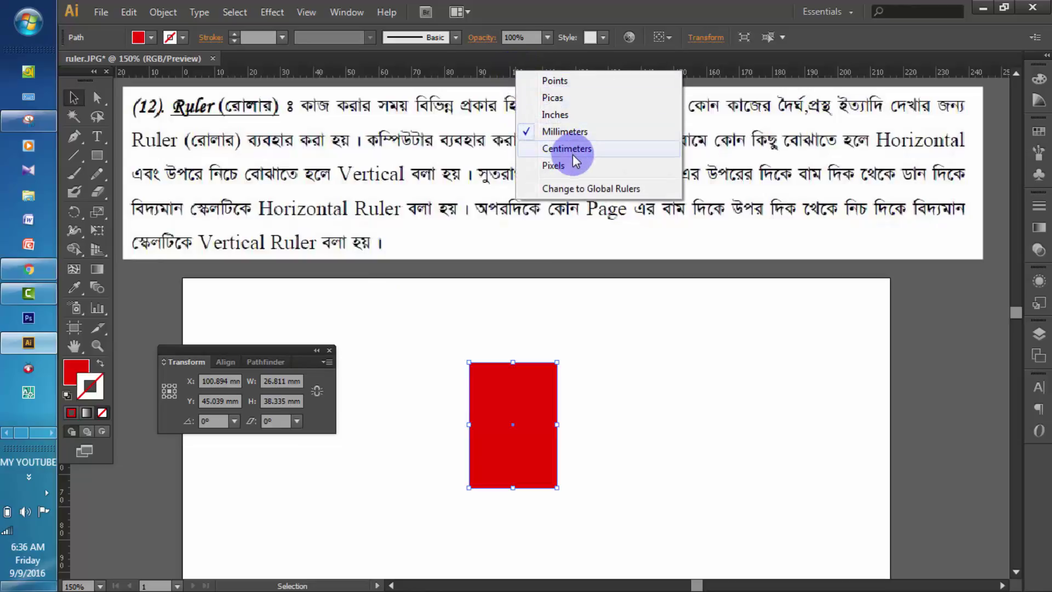
click(572, 153)
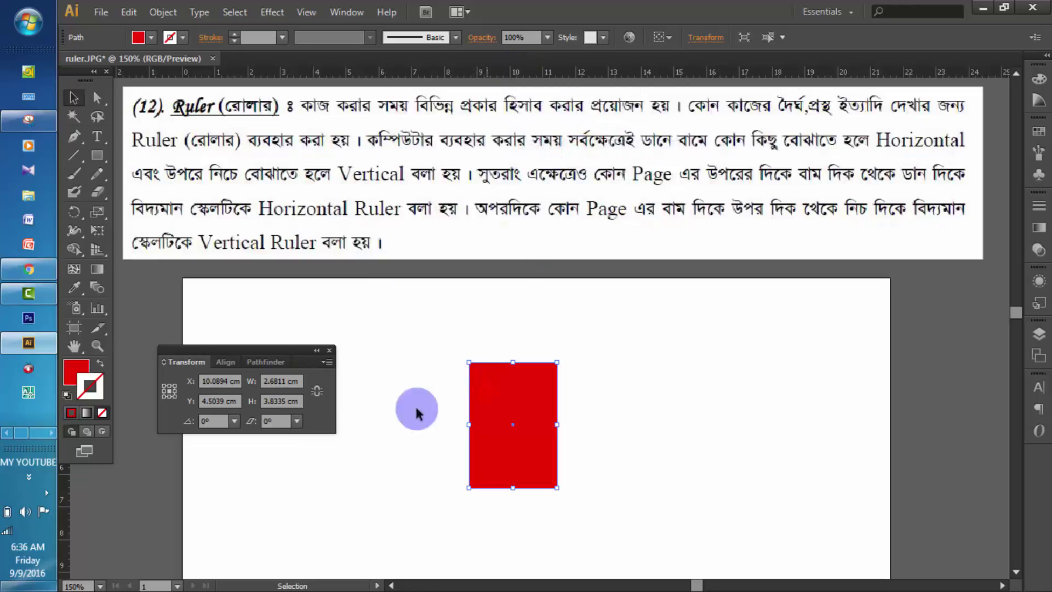
click(266, 383)
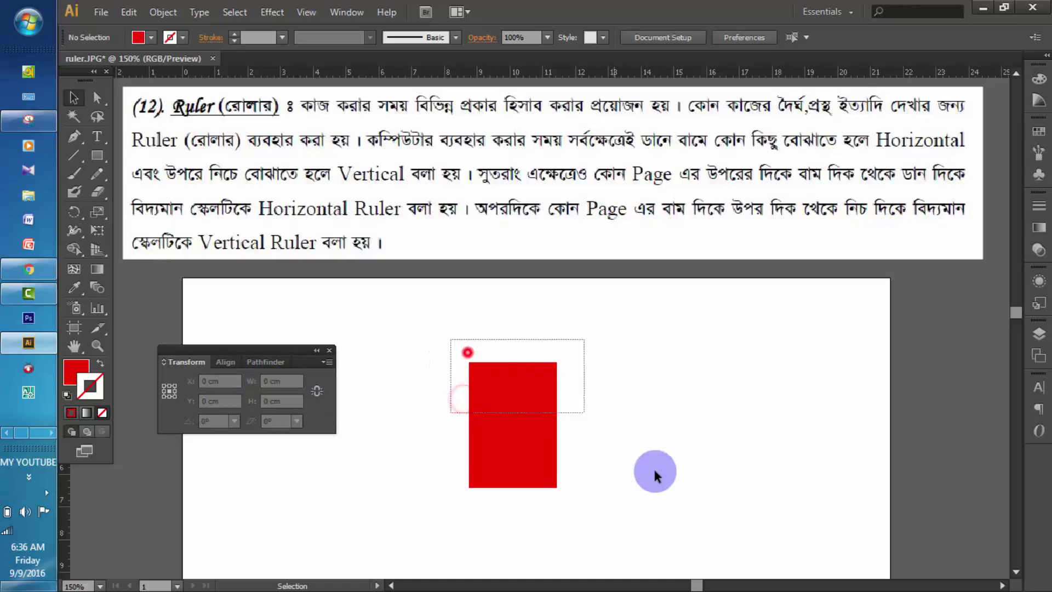
click(638, 434)
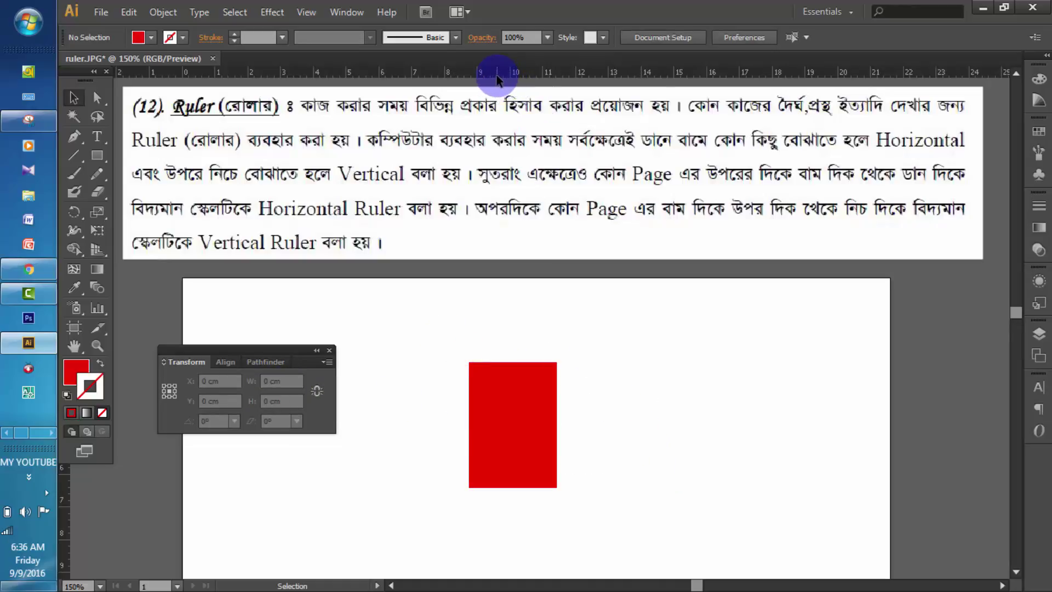
right_click(497, 74)
click(535, 120)
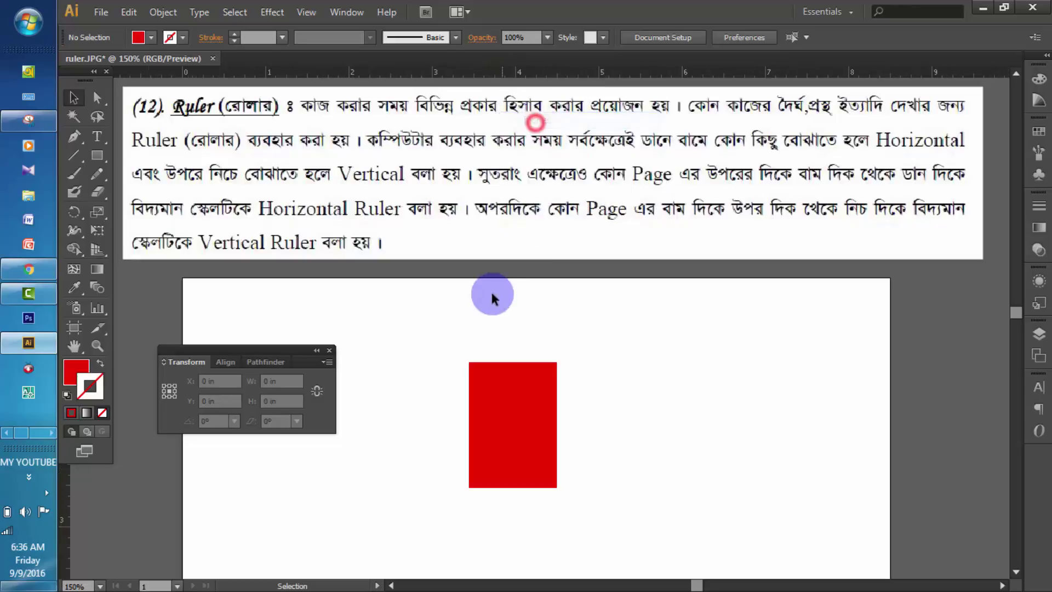
drag(425, 364, 638, 451)
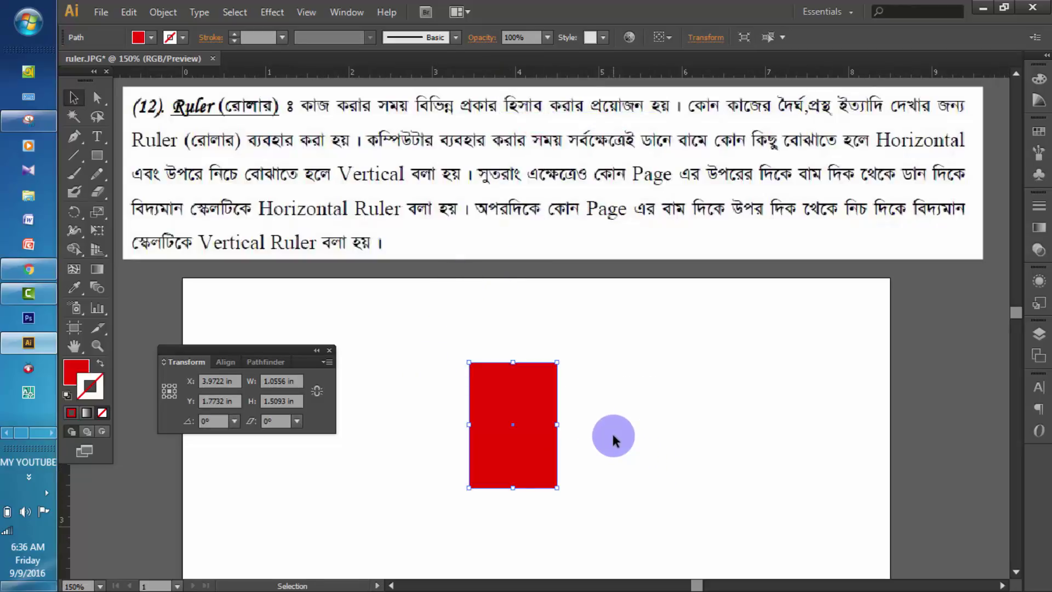
Set the rectangle's width to 5 in and height to 10 in
click(267, 381)
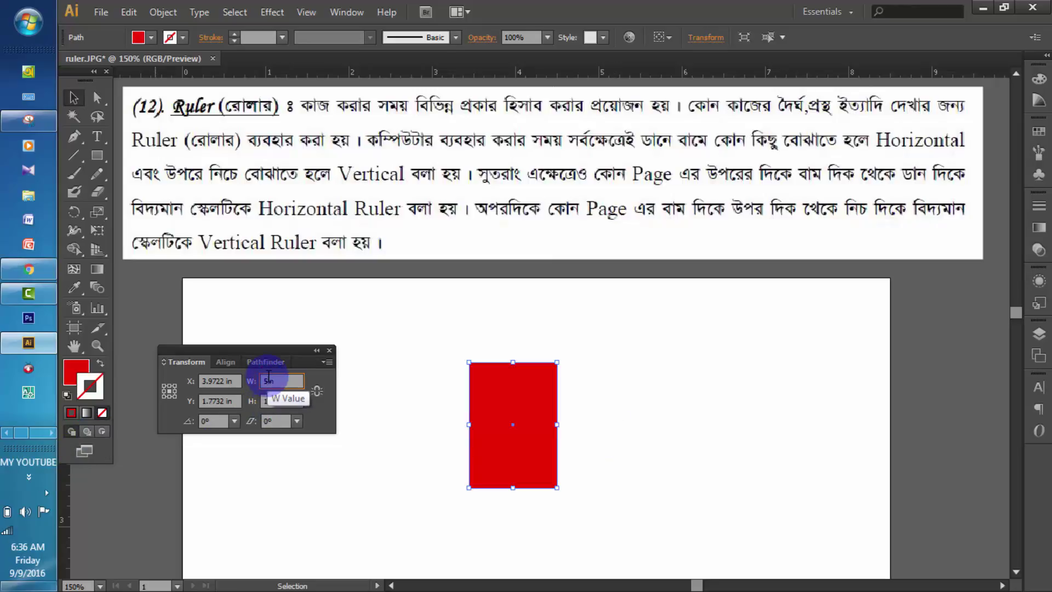
click(267, 401)
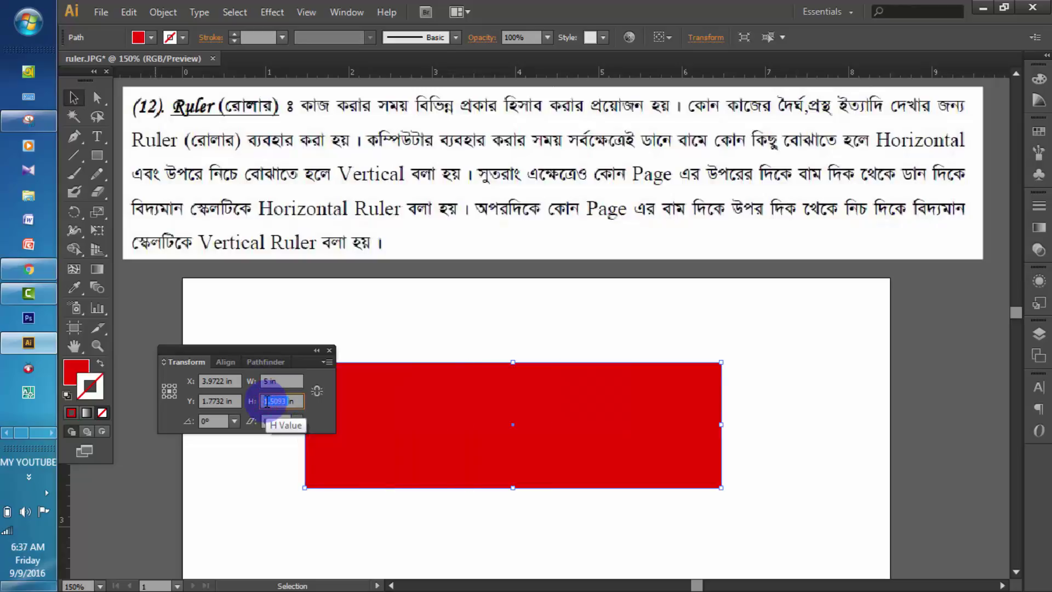
text(1)
key(Return)
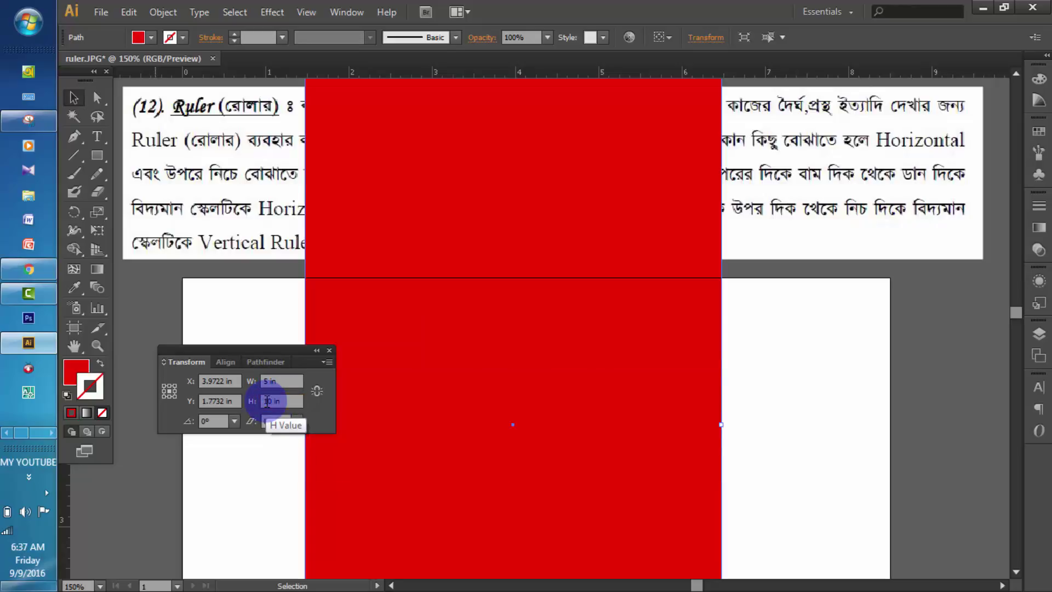
Zoom out and move the 5 by 10 in rectangle down onto the artboard
click(268, 299)
key(ctrl+minus)
key(ctrl+minus)
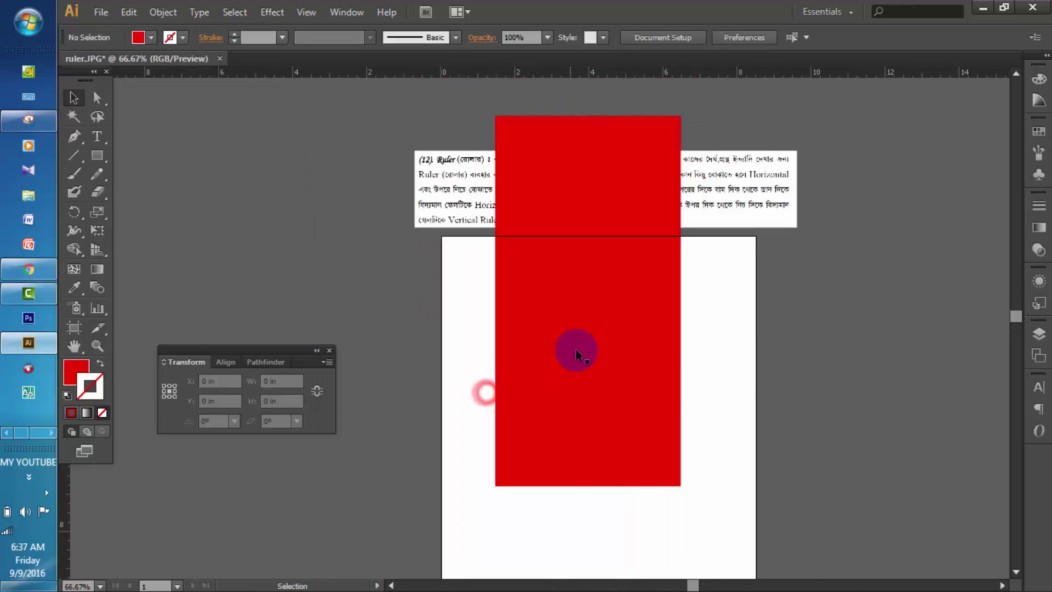
drag(596, 442, 559, 388)
scroll(559, 388, down, 3)
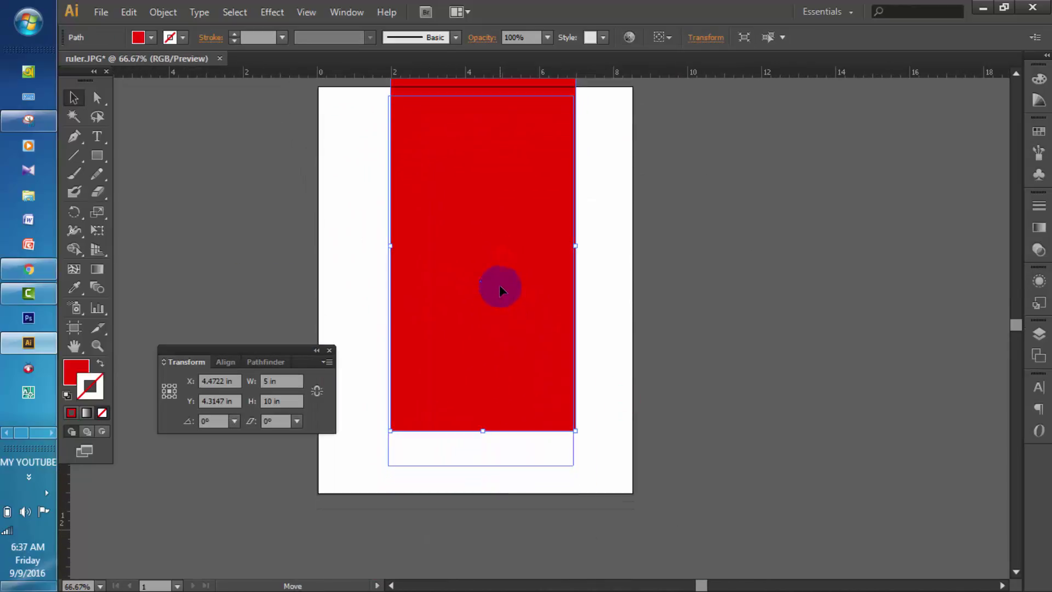
click(607, 326)
click(521, 276)
scroll(698, 319, up, 1)
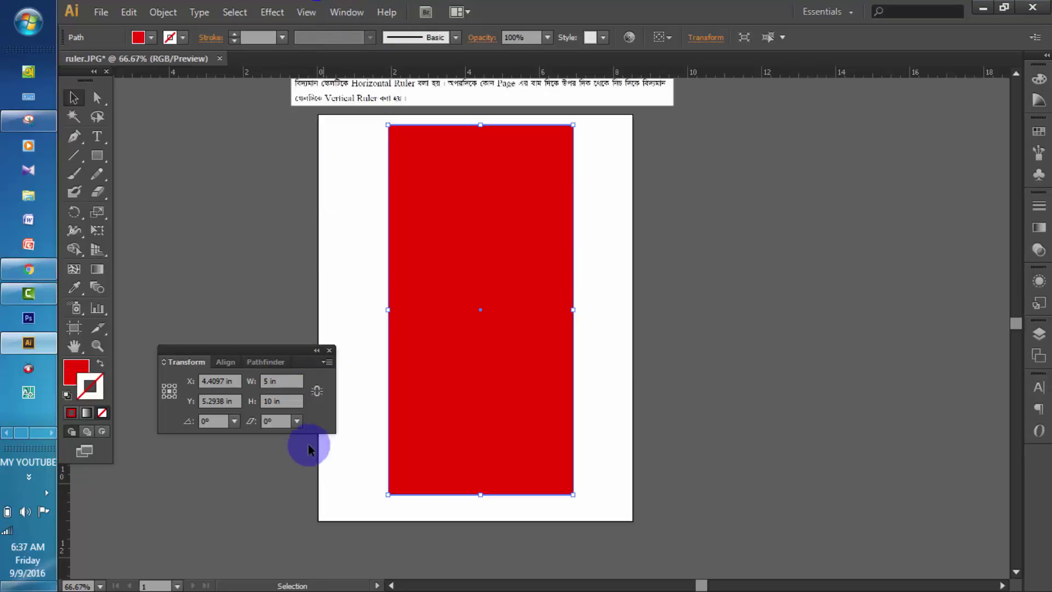
Switch ruler units to millimetres and confirm the width reads 127 mm
right_click(478, 71)
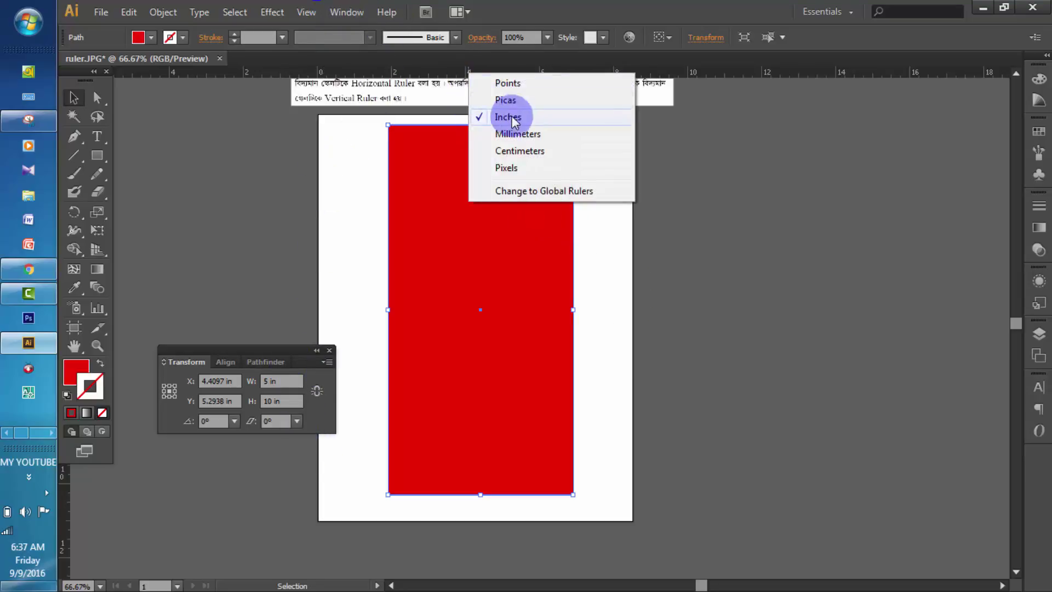
click(528, 134)
double_click(274, 381)
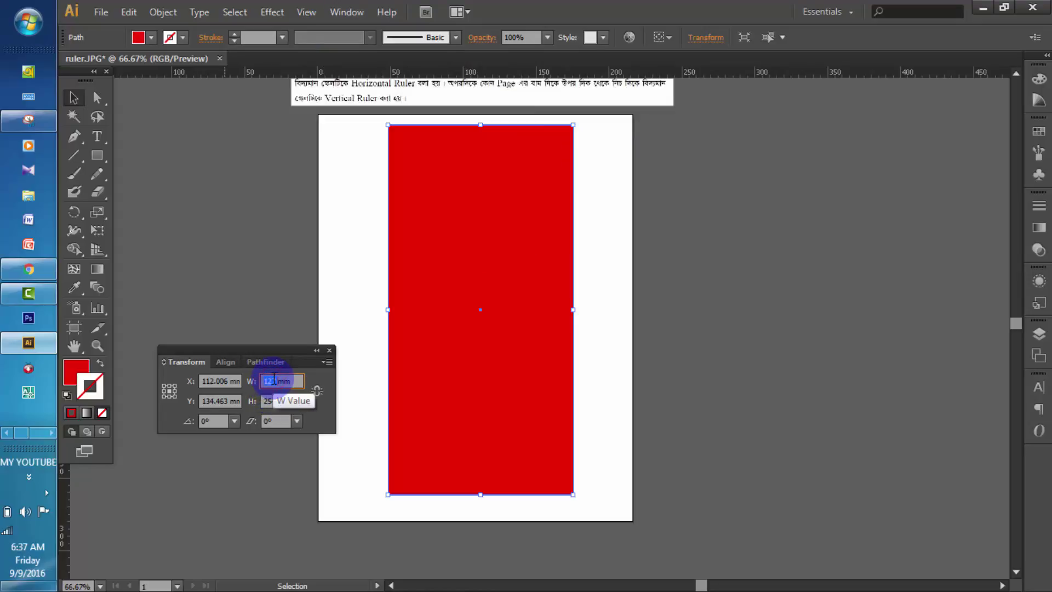
click(751, 289)
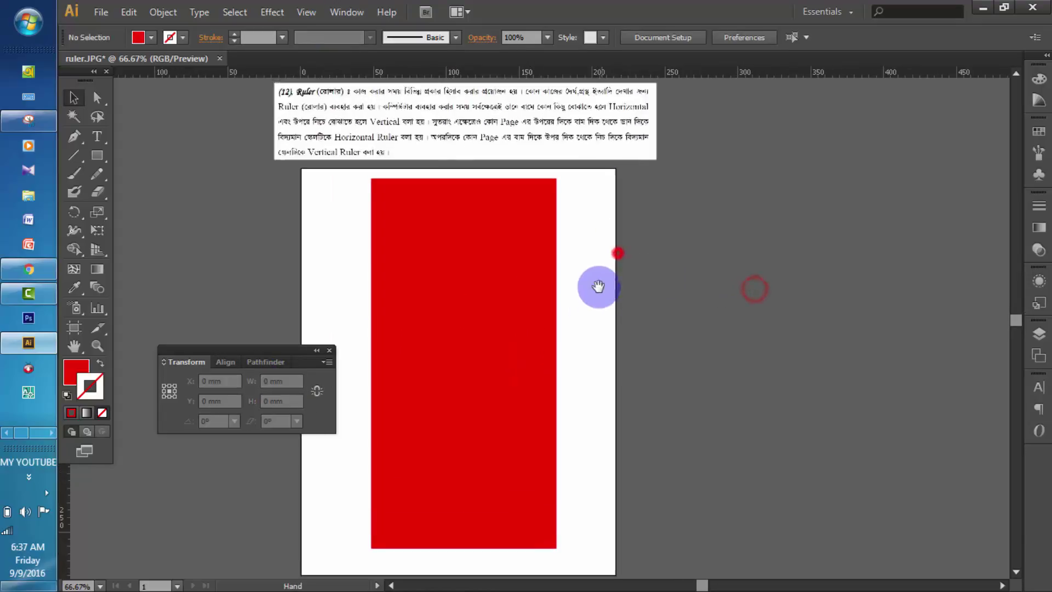
Zoom the view to 150%, keeping millimetre ruler units
key(z)
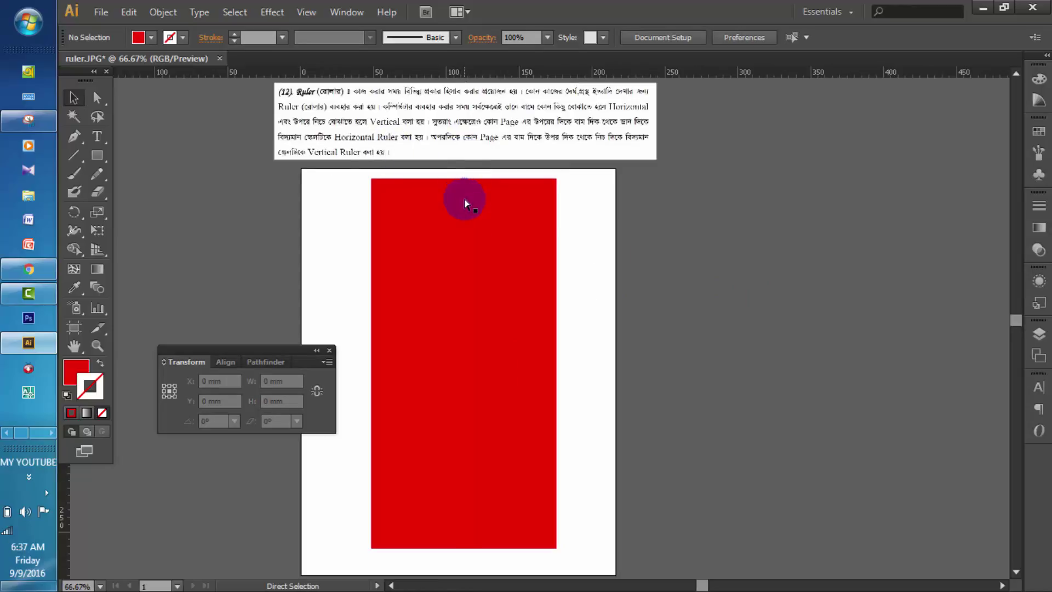
click(462, 183)
click(529, 274)
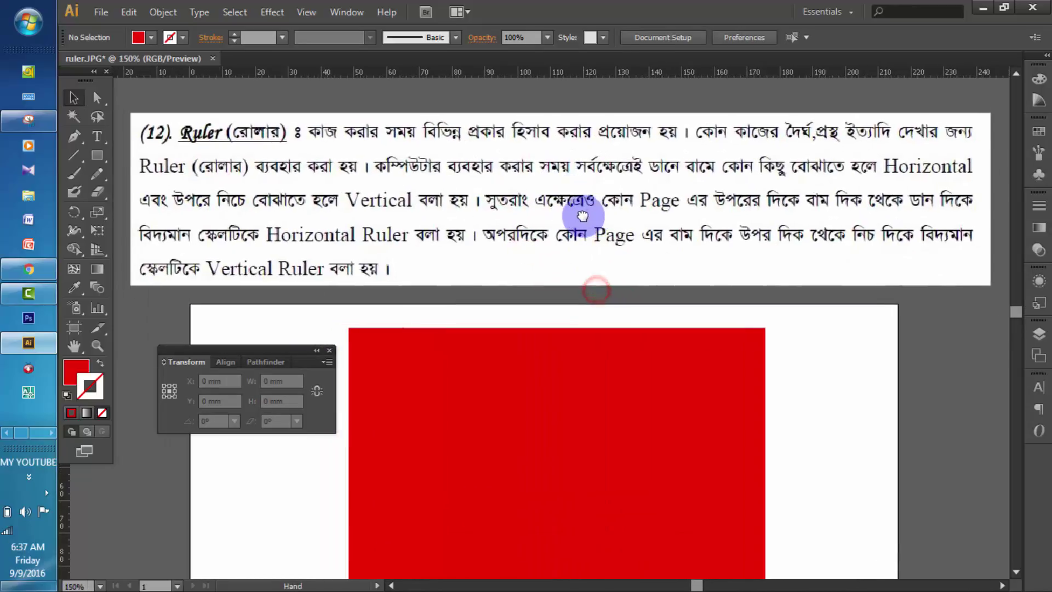
key(v)
right_click(412, 72)
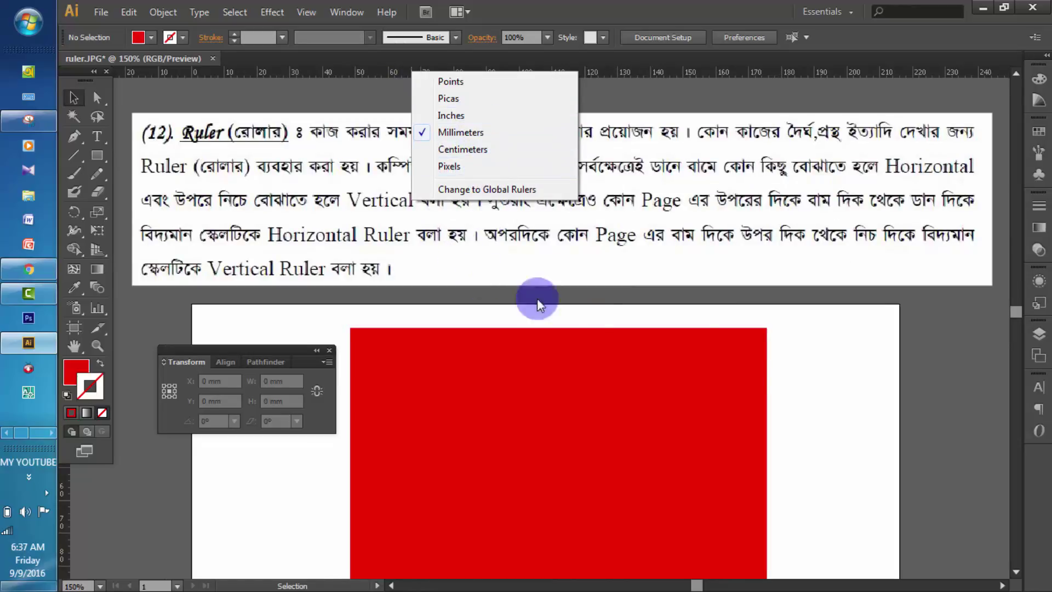
click(805, 352)
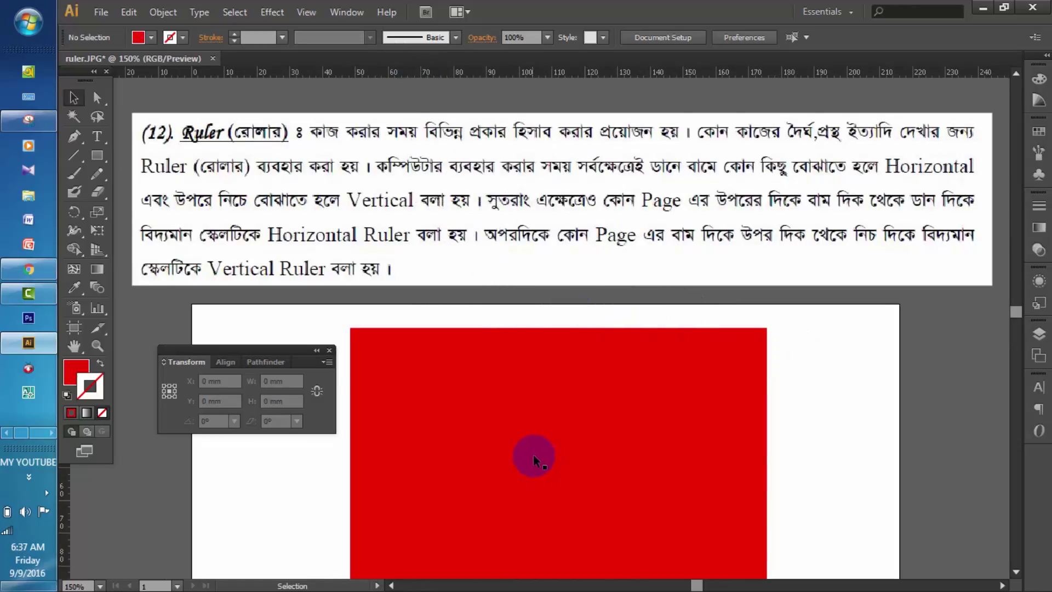
scroll(532, 443, down, 3)
scroll(531, 433, down, 1)
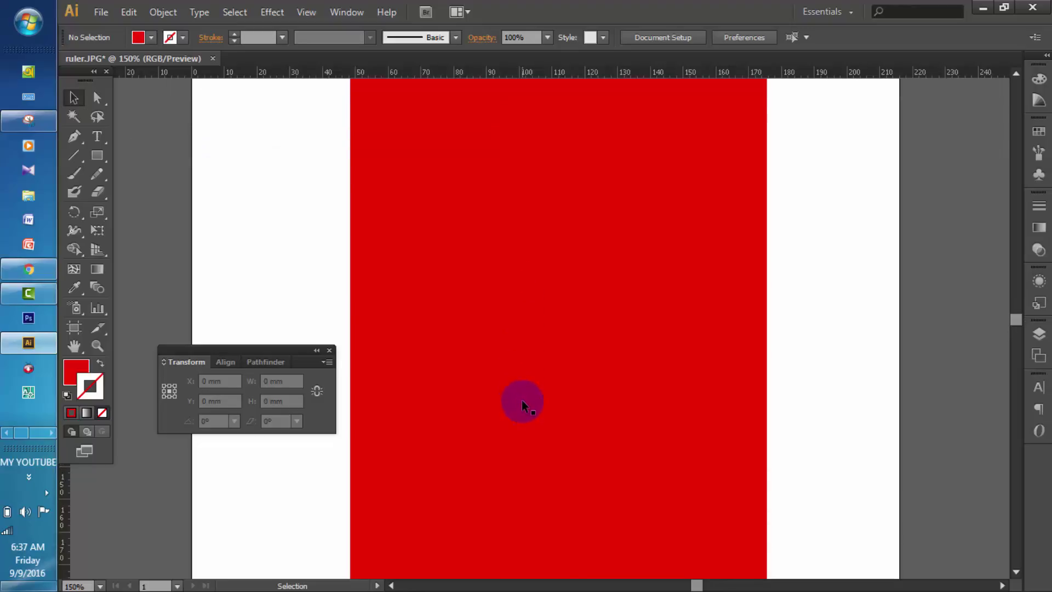
Select the red 127 mm-wide rectangle and delete it
click(540, 347)
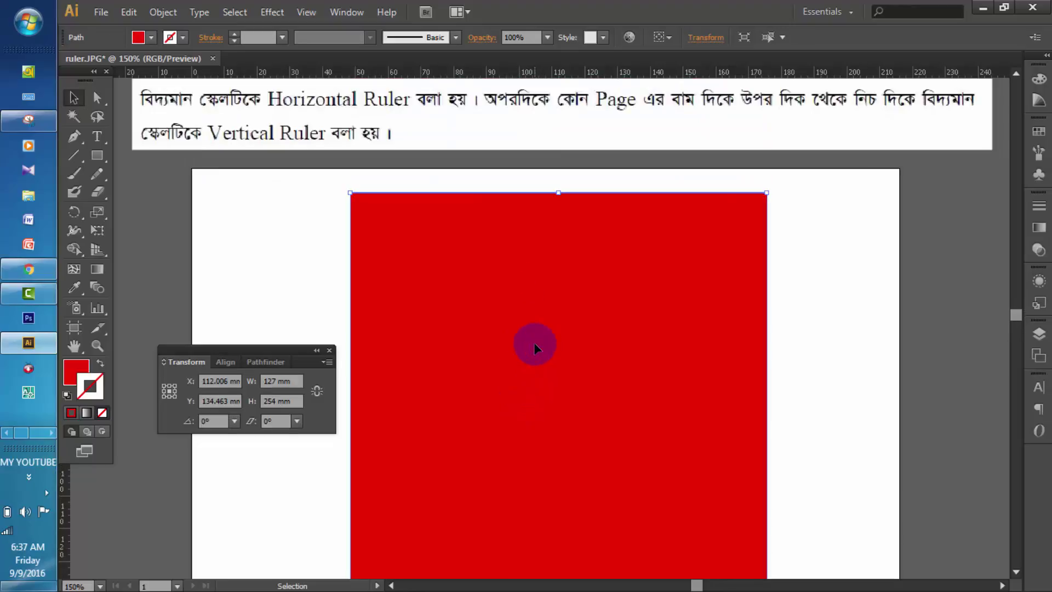
key(Delete)
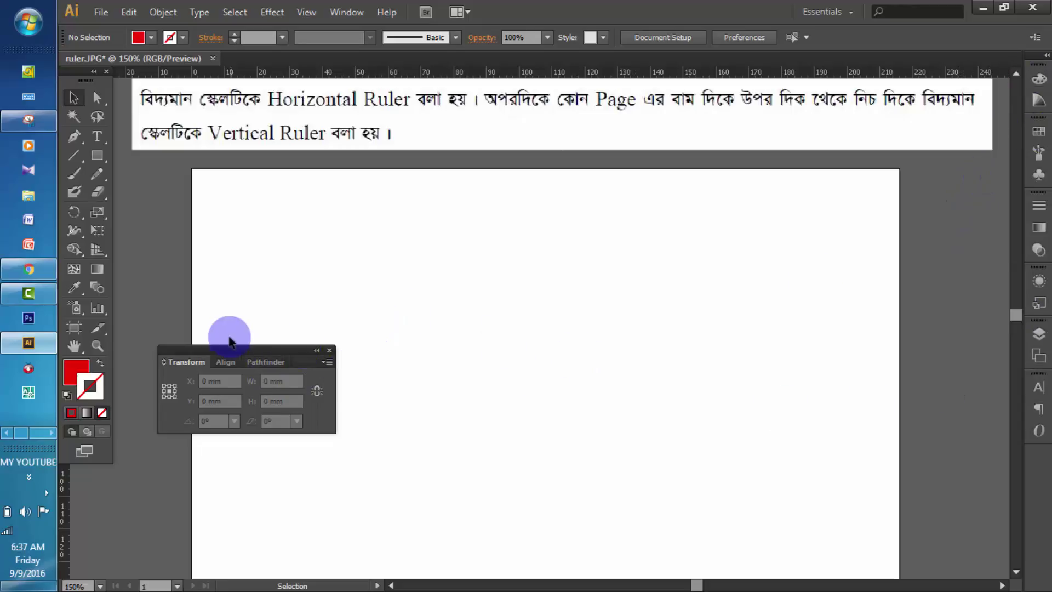
scroll(481, 348, up, 2)
scroll(481, 348, up, 2)
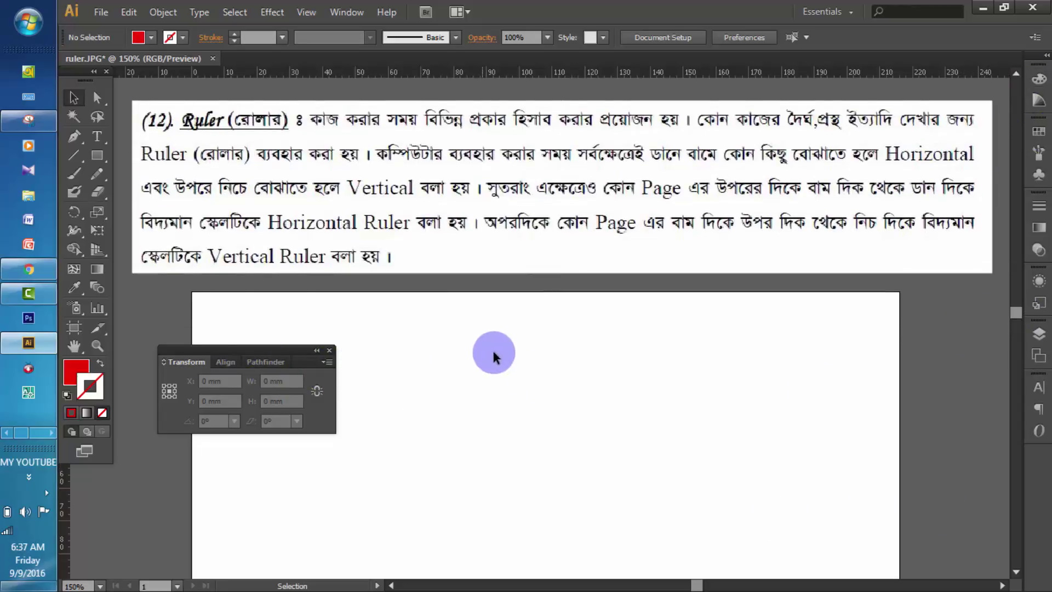